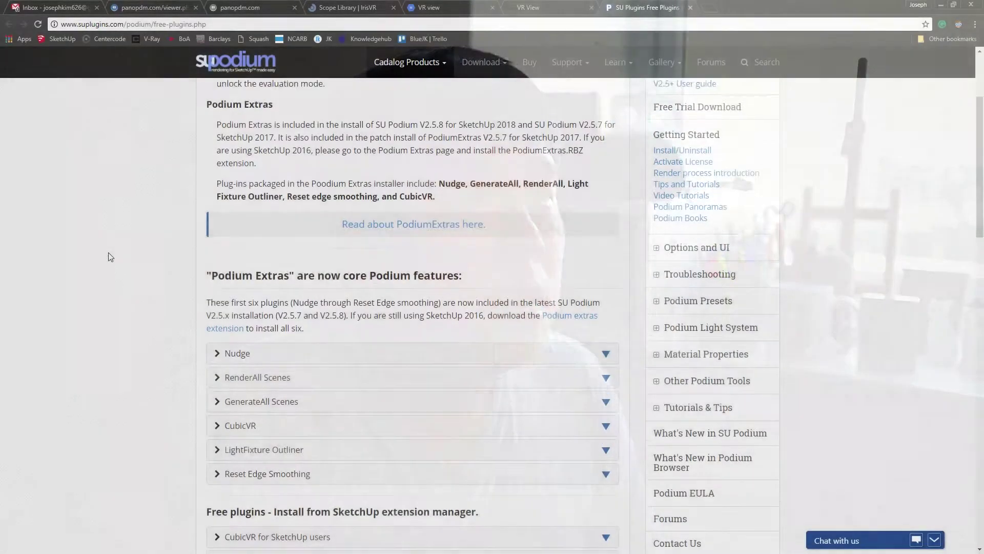
Download the Windows .rbz version of CubicVR for SketchUp users from the free plugins page
scroll(110, 257, down, 3)
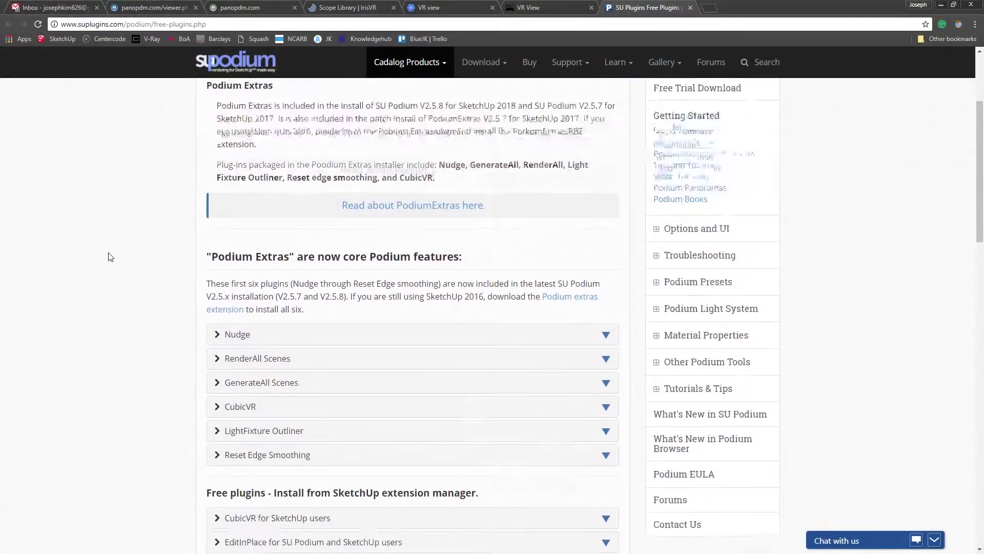
scroll(111, 257, down, 2)
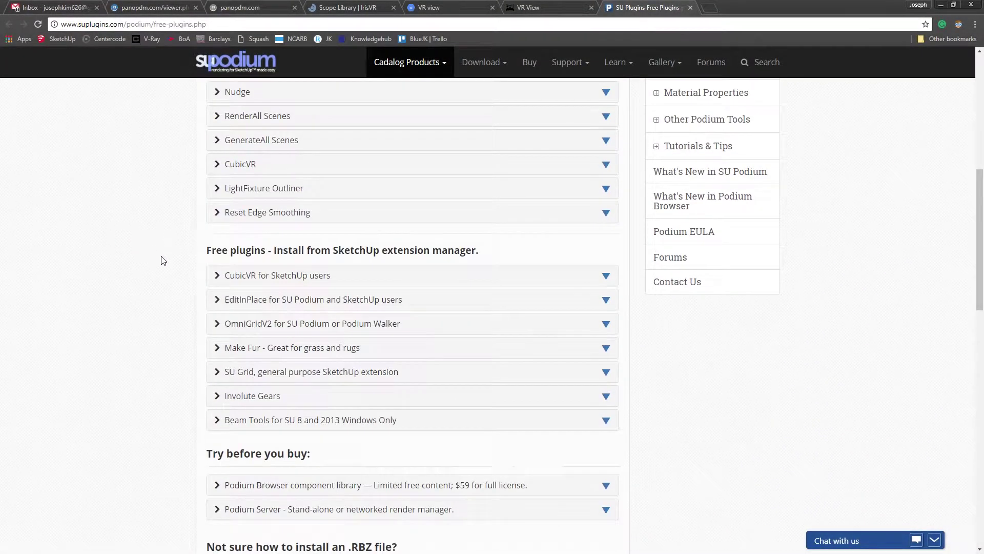
click(286, 277)
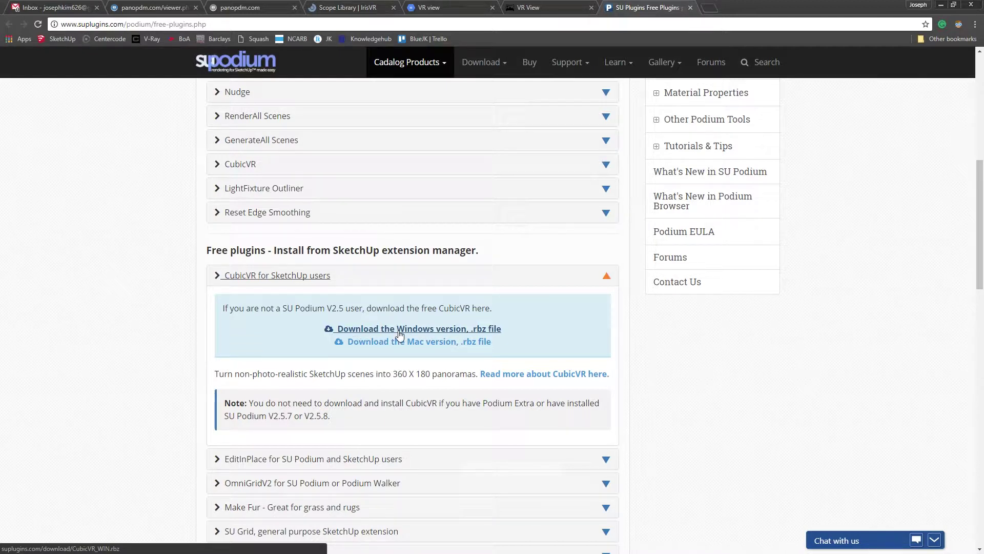
click(433, 329)
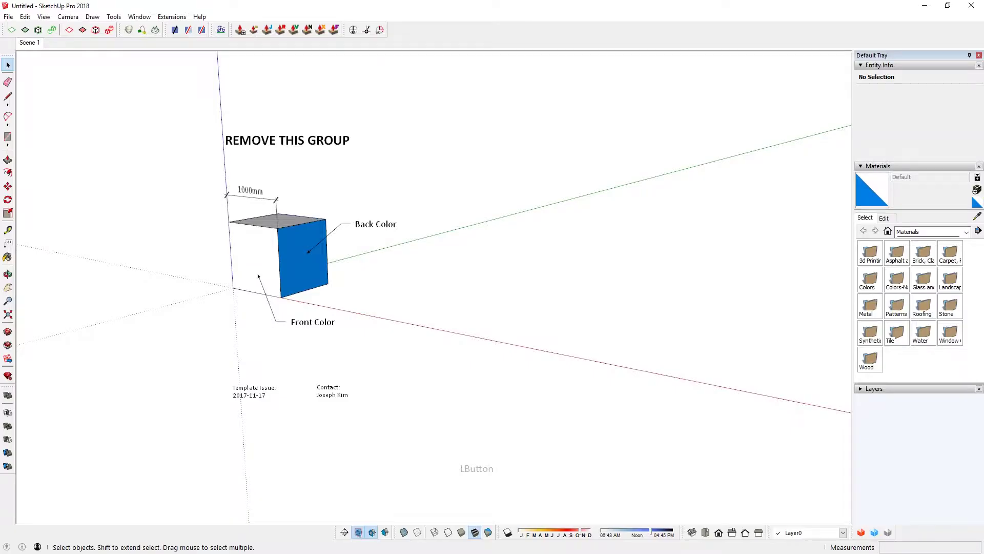
Switch to SketchUp, install the CubicVR .rbz file from the Desktop as an extension, and check that Cubic VR is listed among the extensions
click(138, 17)
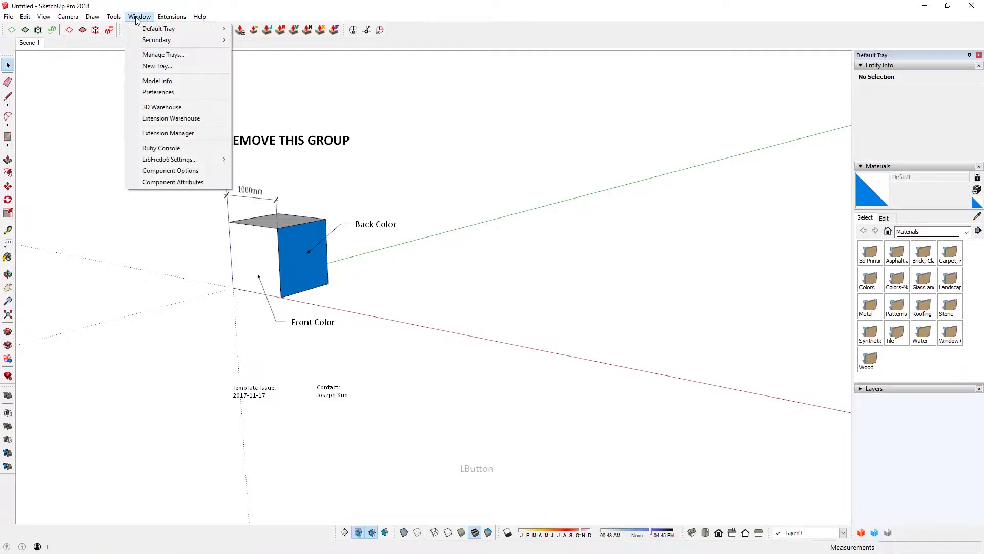
click(169, 133)
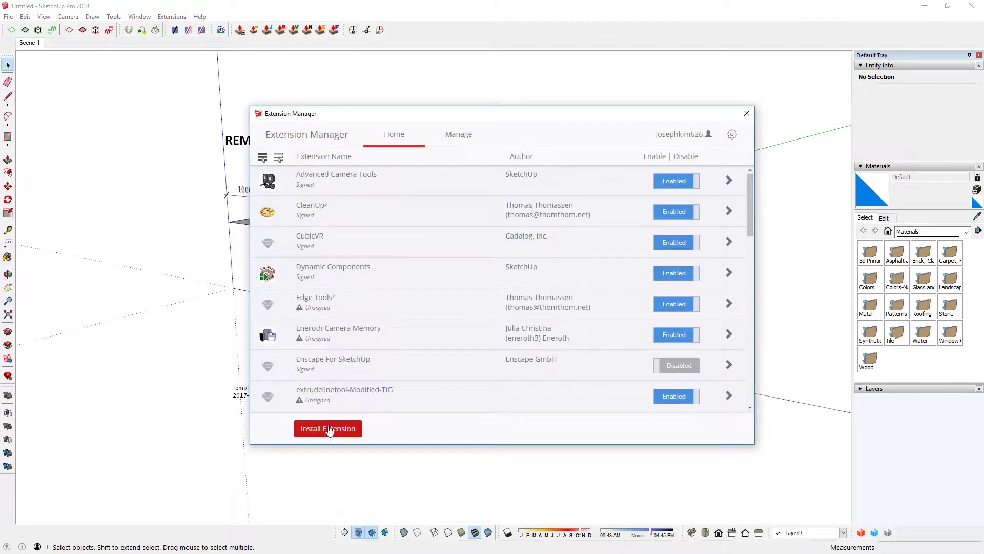
click(306, 431)
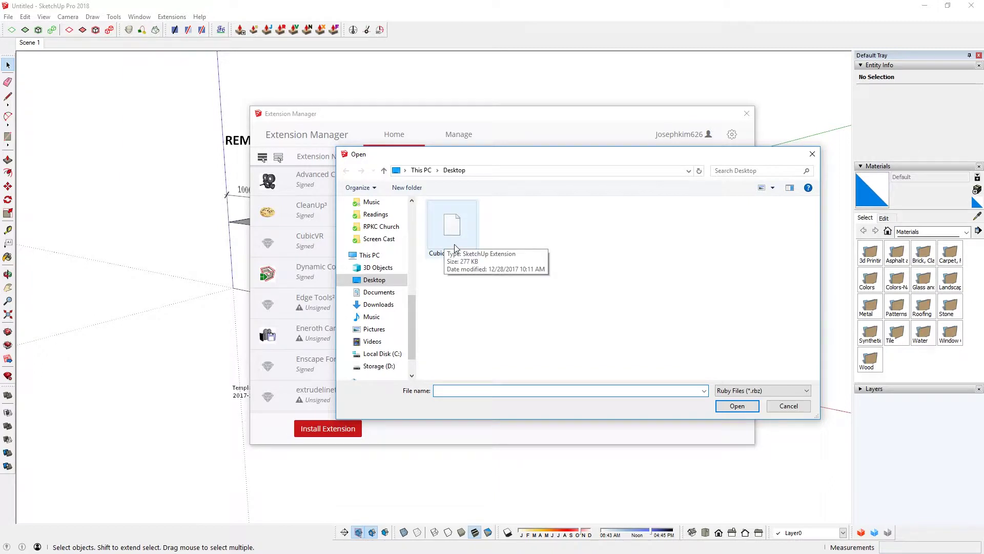
click(456, 248)
click(735, 406)
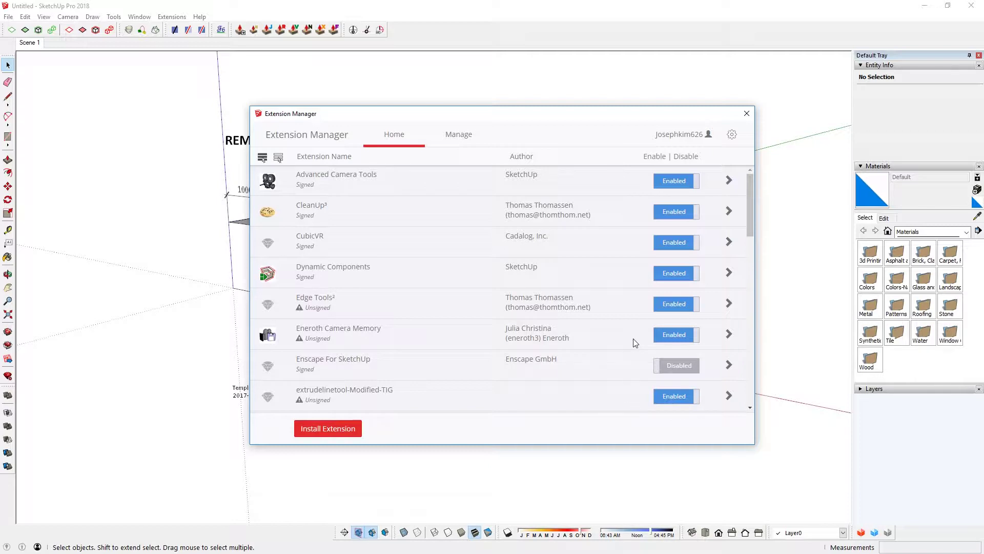
click(746, 114)
click(178, 18)
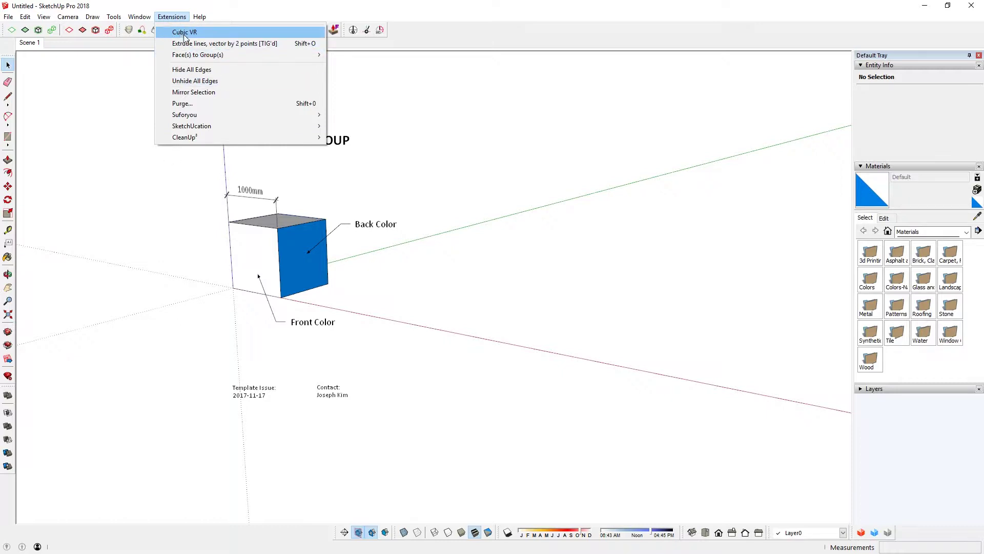
right_click(219, 7)
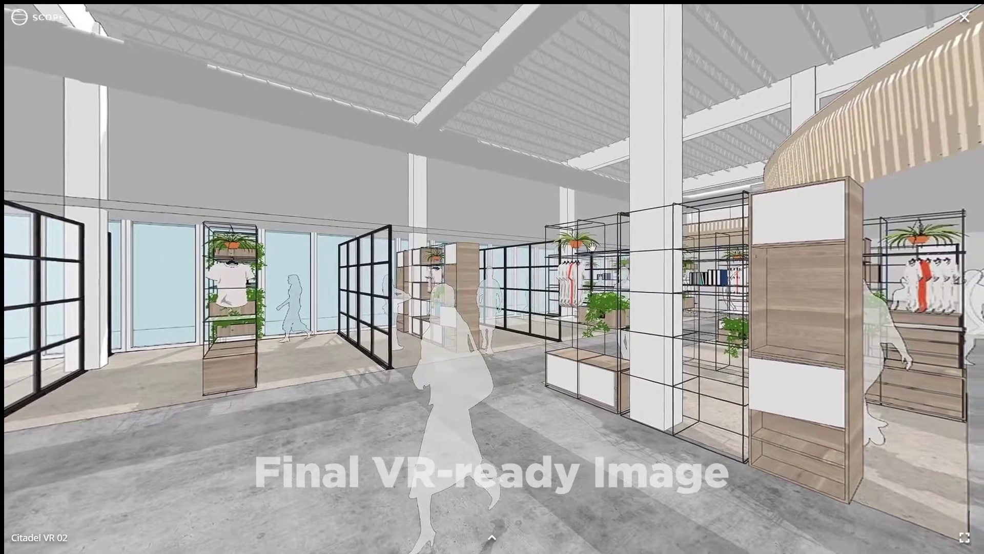
Look around the finished Citadel VR 02 panorama in the desktop viewer
drag(832, 314, 789, 162)
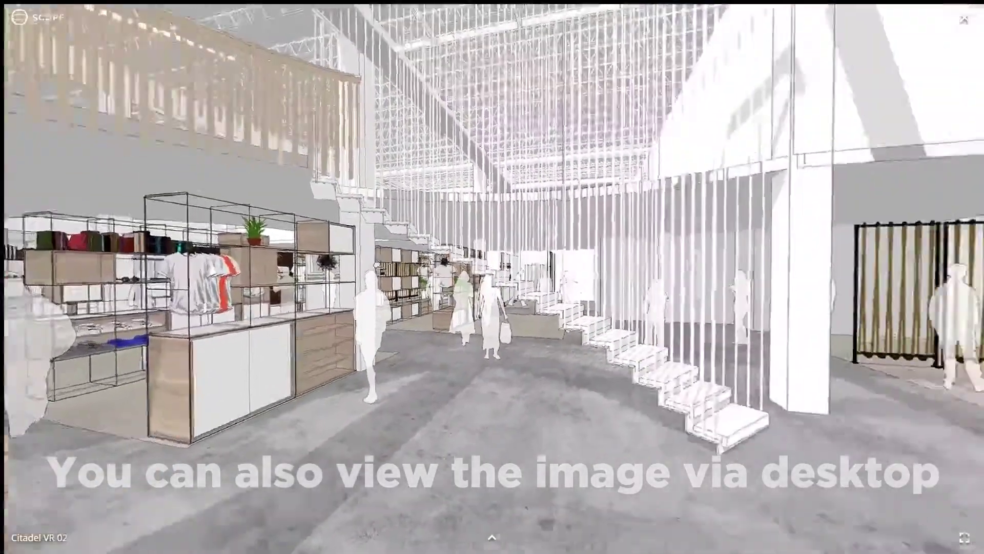
drag(374, 265, 274, 296)
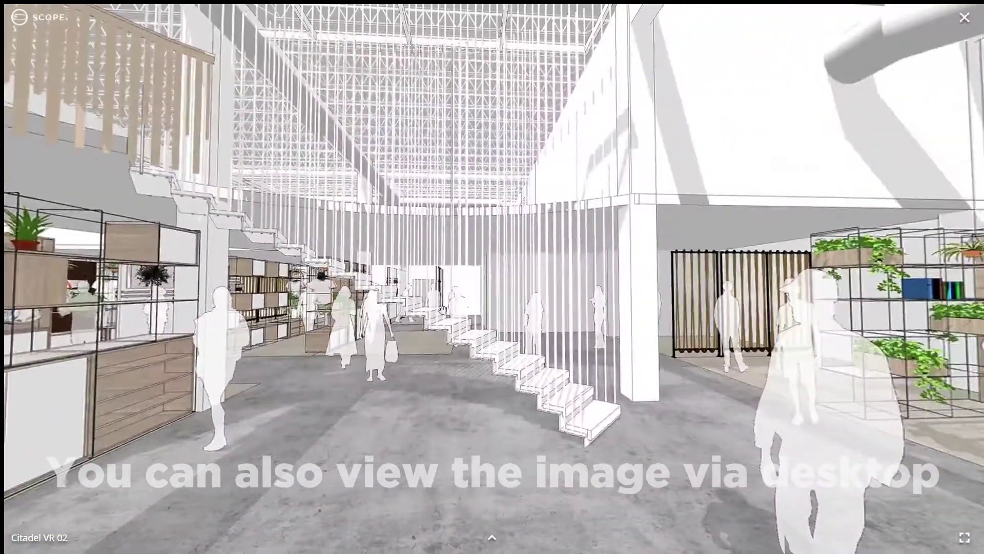
drag(810, 307, 339, 310)
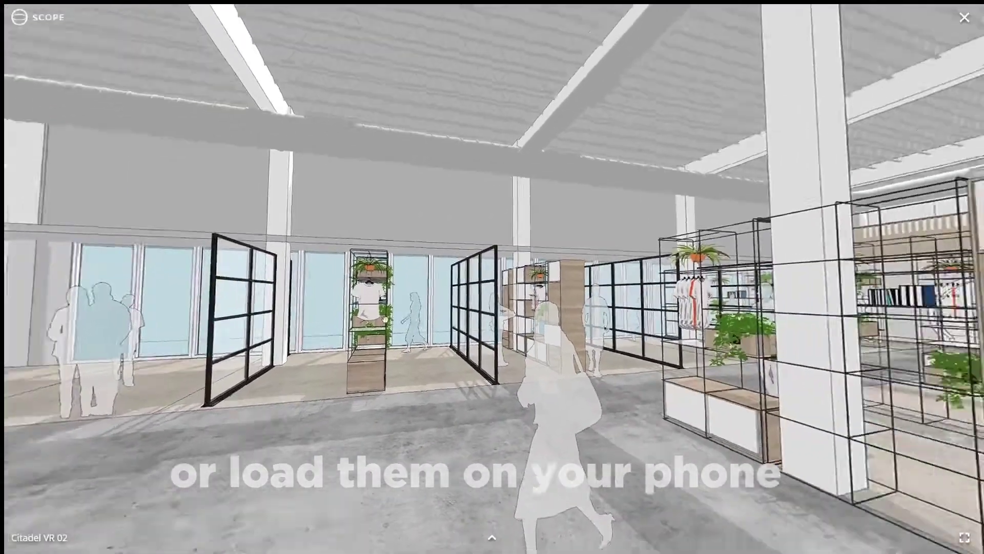
drag(385, 319, 426, 306)
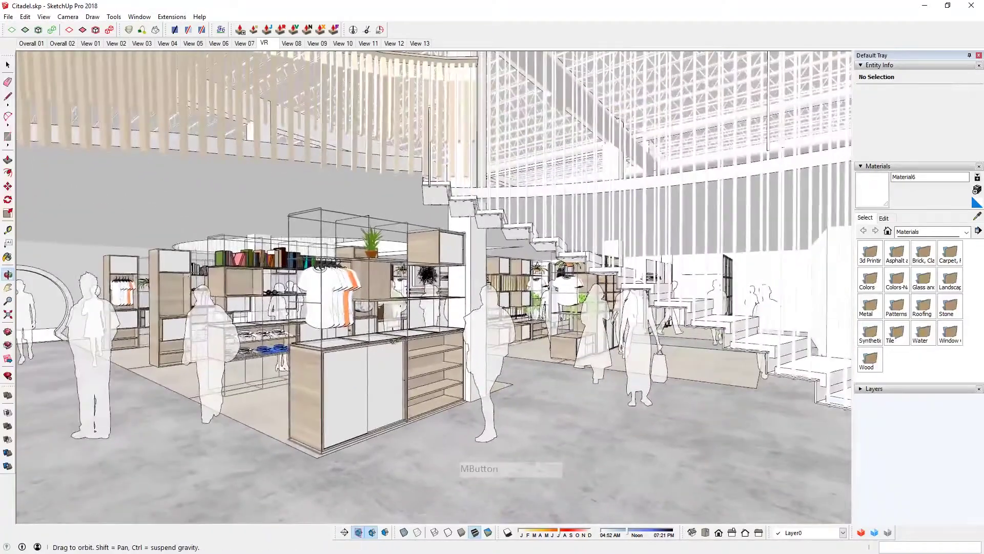
Check the camera's alignment with a trial line across the aisle floor along the green axis, without keeping the line
middle_drag(564, 369, 654, 374)
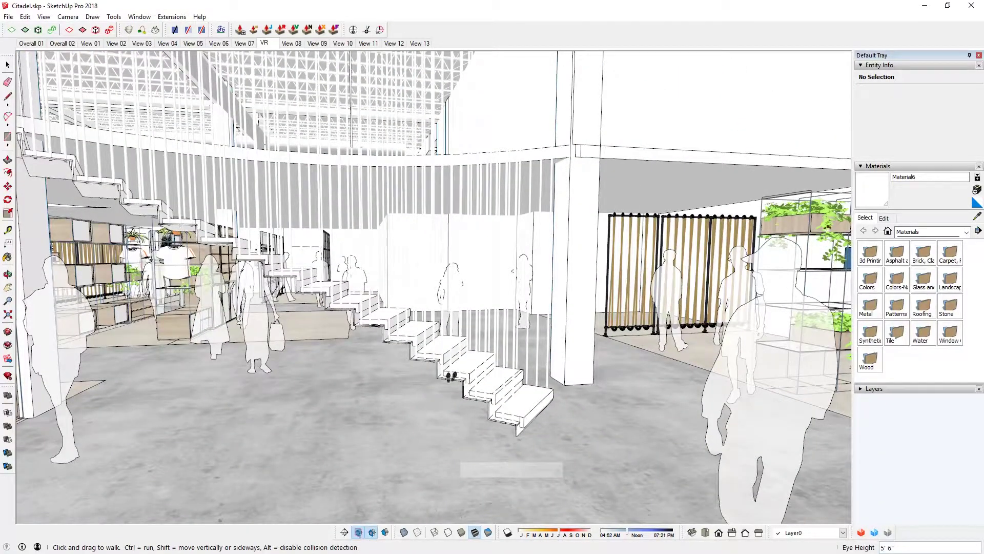
middle_drag(666, 328, 452, 438)
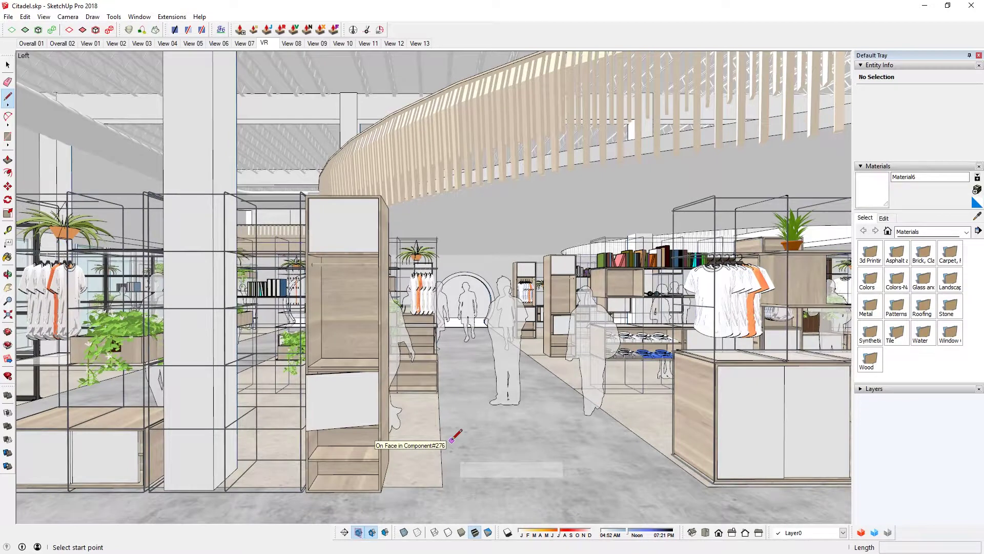
click(452, 439)
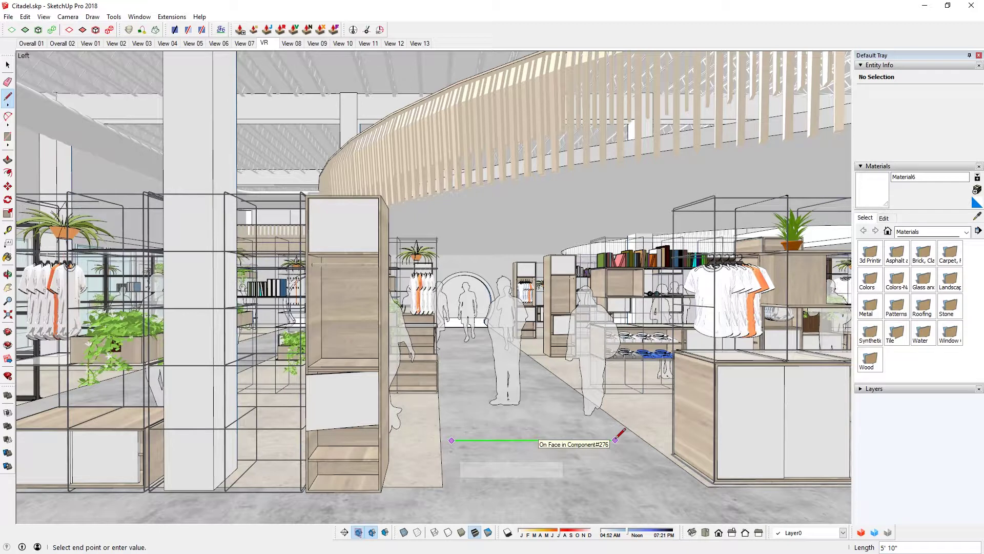
key(space)
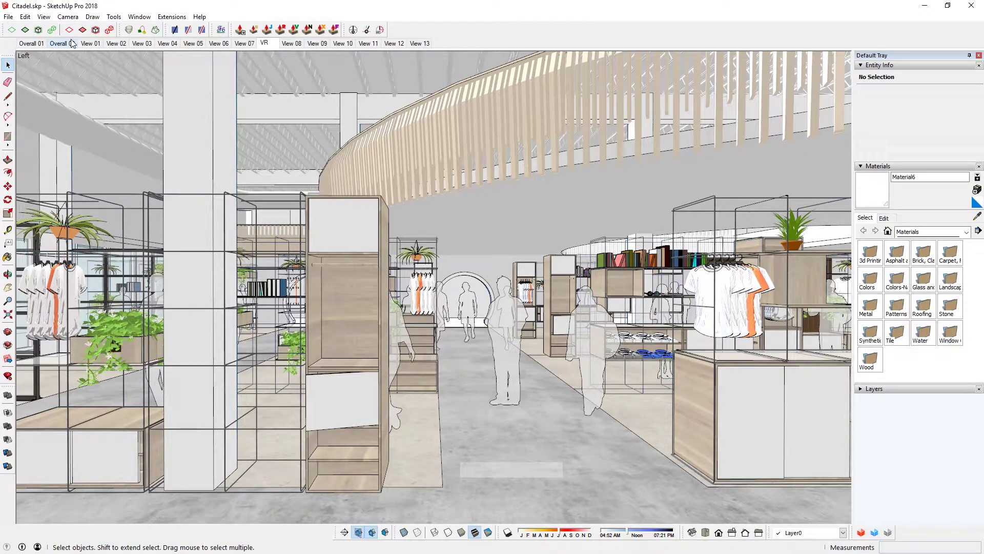
Try the standard Left view and bring the camera back into the store aisle, then return to the VR scene
click(62, 18)
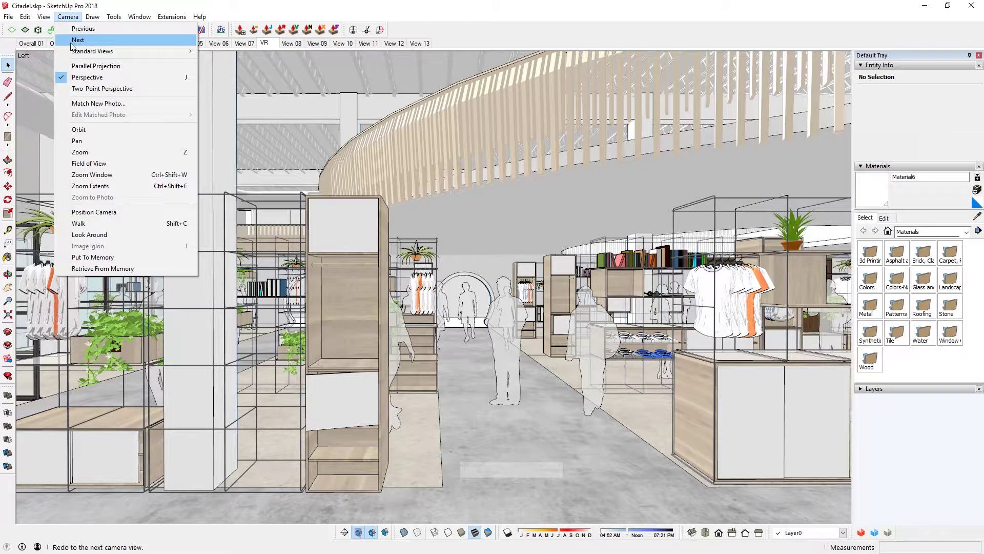
mouse_move(76, 52)
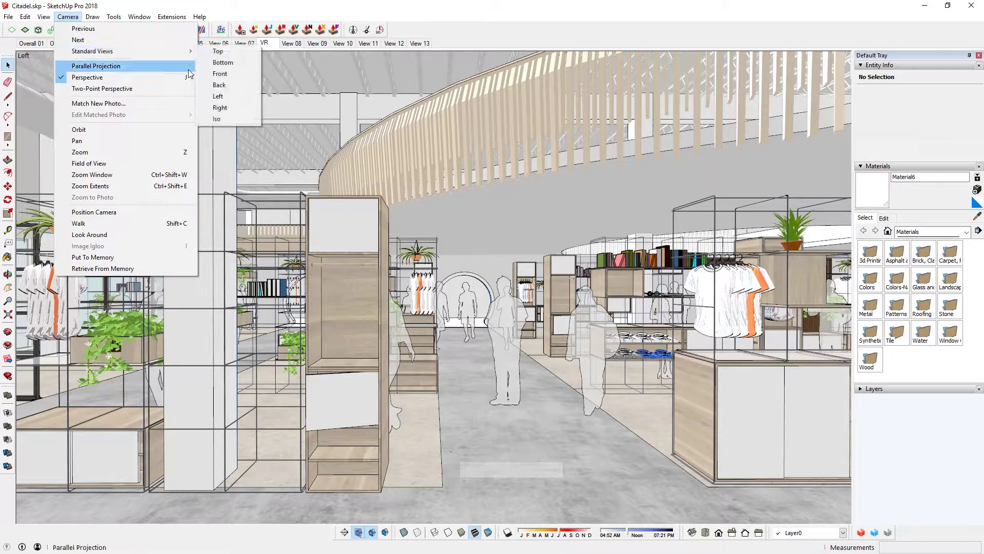
click(238, 98)
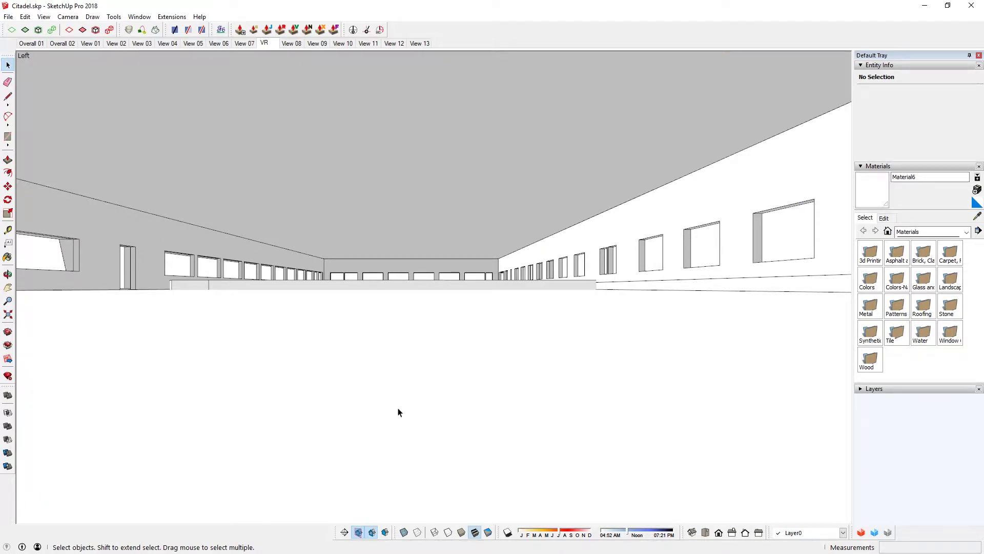
mouse_move(349, 439)
shift+middle_down()
mouse_move(367, 384)
mouse_move(420, 301)
mouse_move(358, 305)
mouse_move(533, 162)
mouse_move(336, 369)
mouse_move(513, 145)
mouse_move(566, 121)
mouse_move(538, 153)
mouse_move(523, 196)
shift+middle_up()
shift+middle_drag(387, 377, 552, 222)
middle_drag(589, 181, 374, 328)
scroll(373, 328, up, 5)
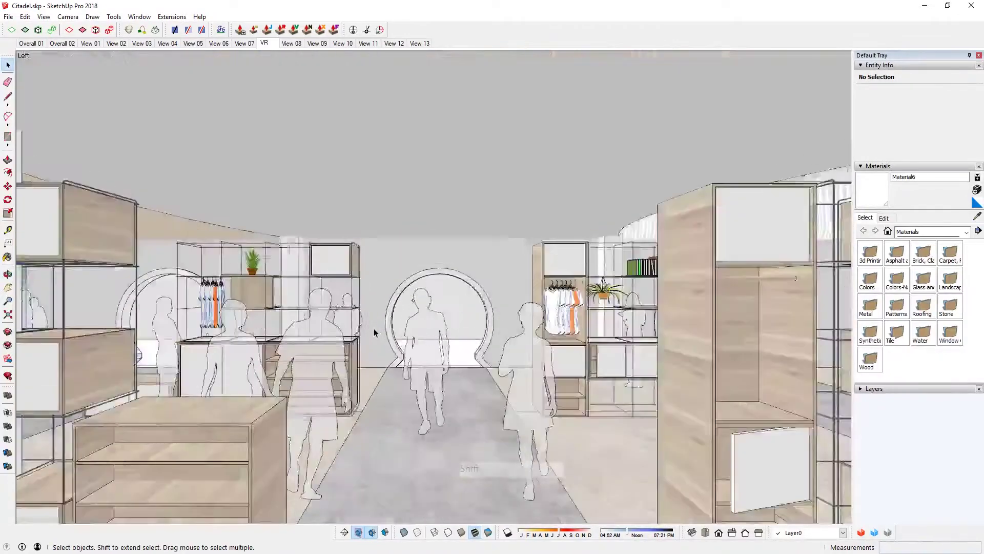
scroll(373, 328, down, 5)
shift+middle_drag(338, 367, 435, 299)
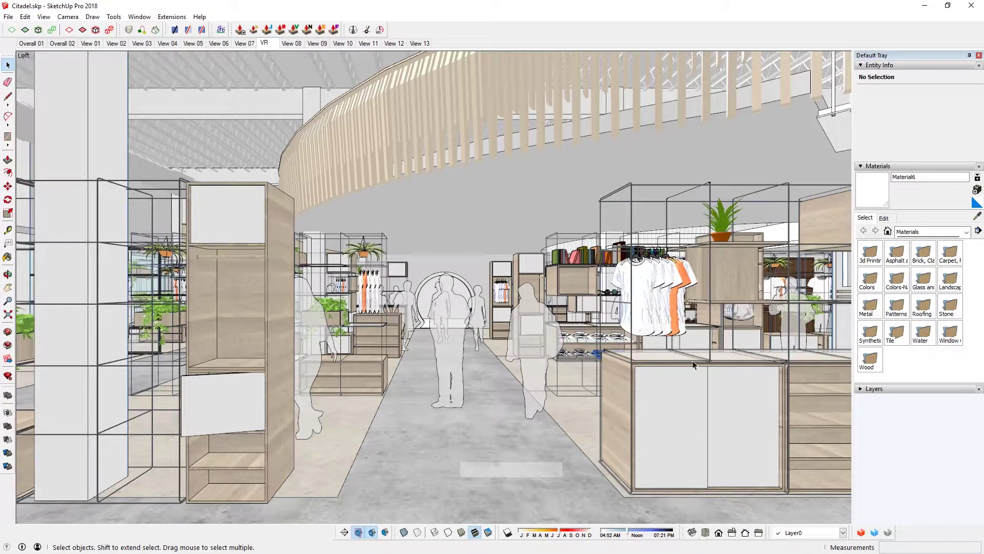
click(267, 44)
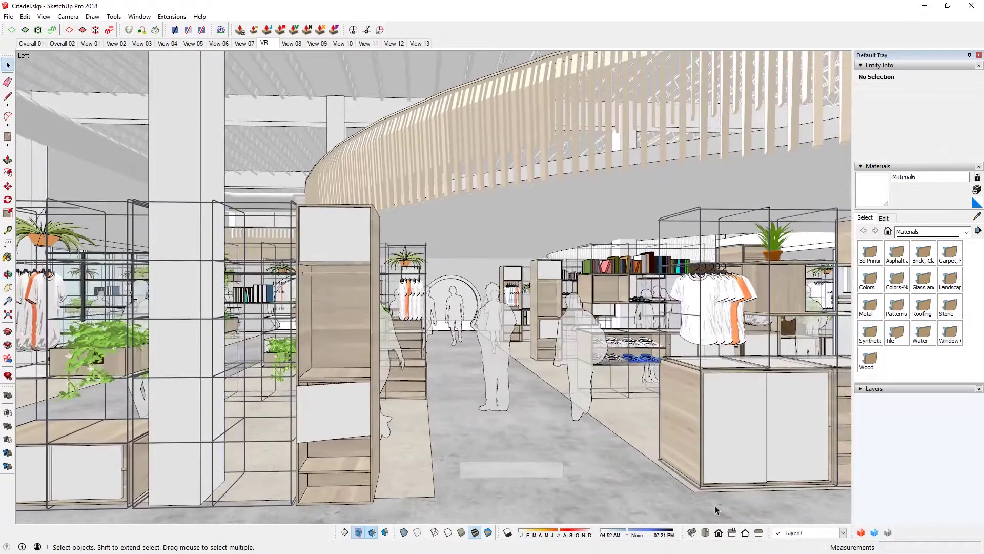
Apply the Left view again and reposition the camera in the aisle facing the round doorway
click(758, 531)
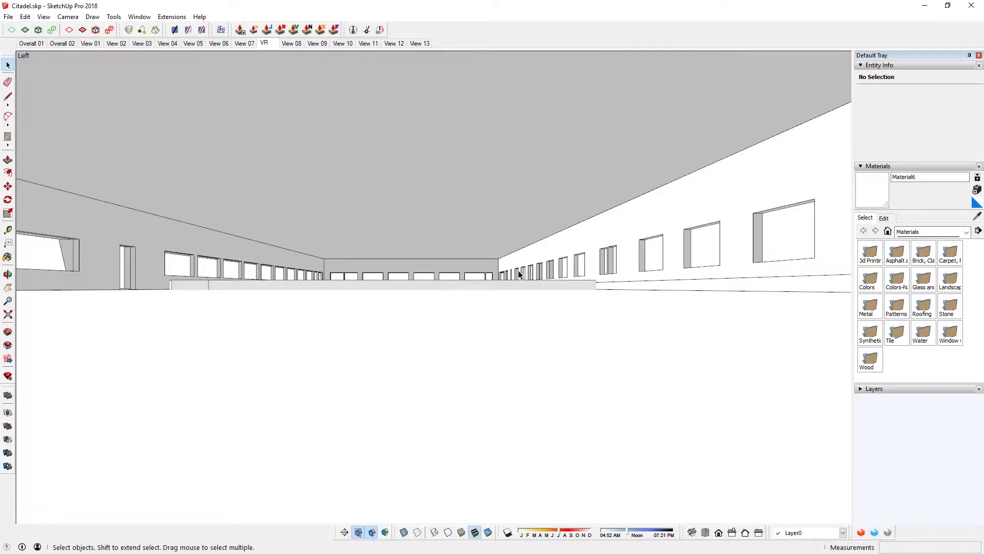
shift+middle_drag(312, 416, 404, 476)
shift+middle_drag(405, 381, 385, 380)
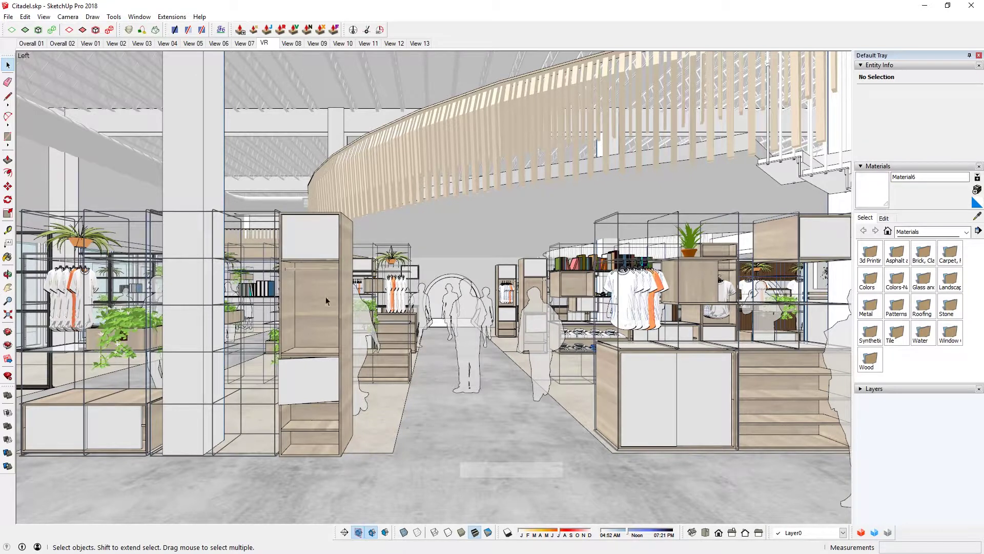
Set the Walk tool's eye height to 5' 6", look around the store, and return to the VR scene
click(43, 17)
mouse_move(60, 19)
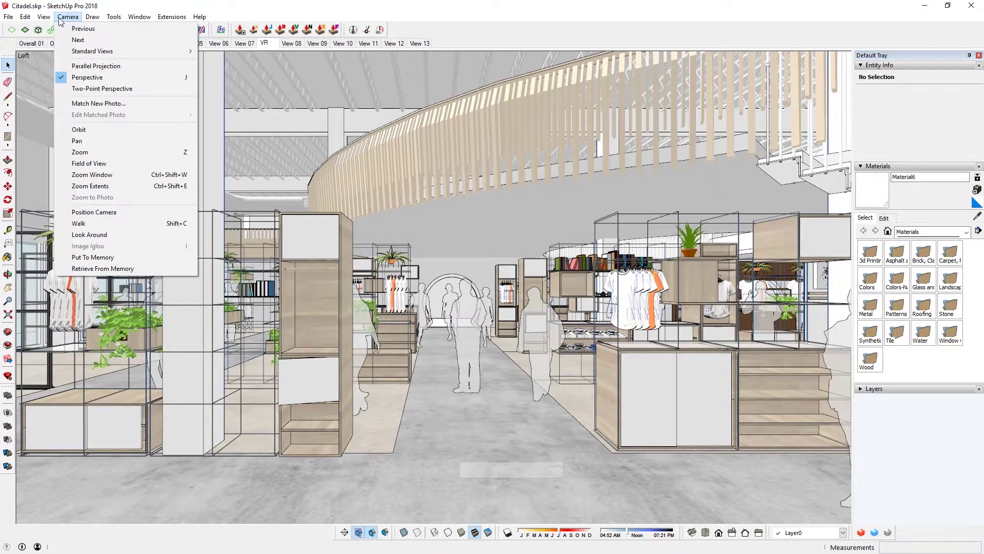
click(93, 225)
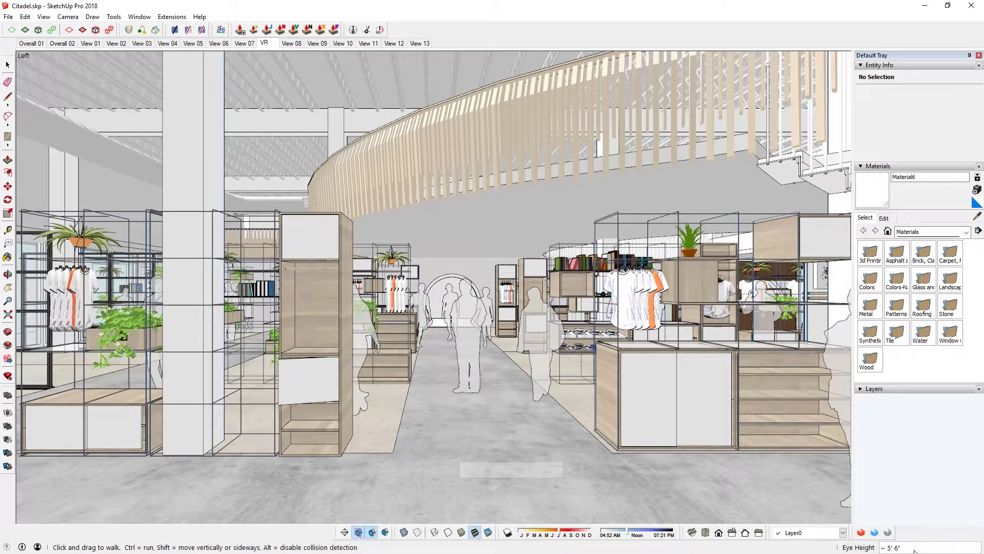
text(5' 6")
key(Return)
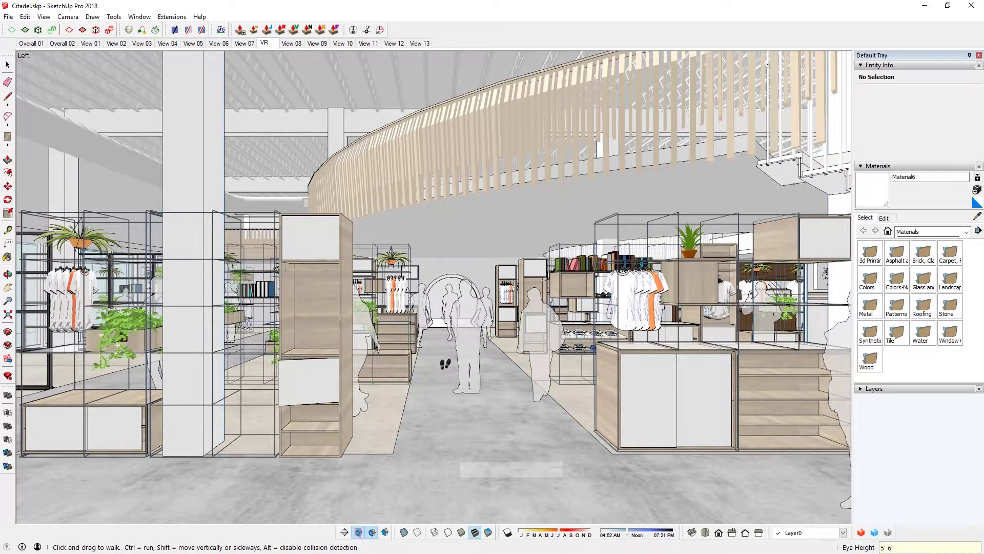
shift+middle_click(444, 371)
shift+middle_drag(444, 371, 494, 281)
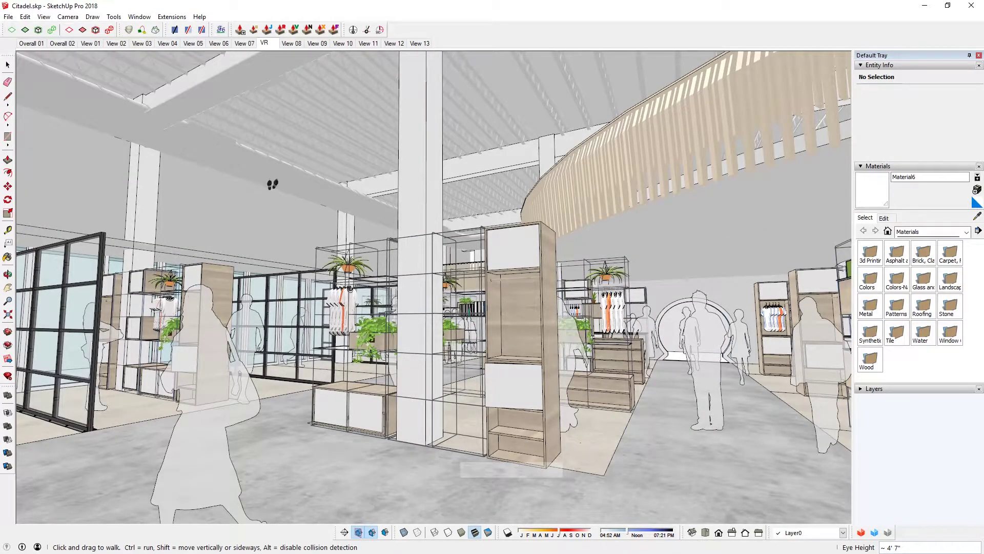
click(270, 44)
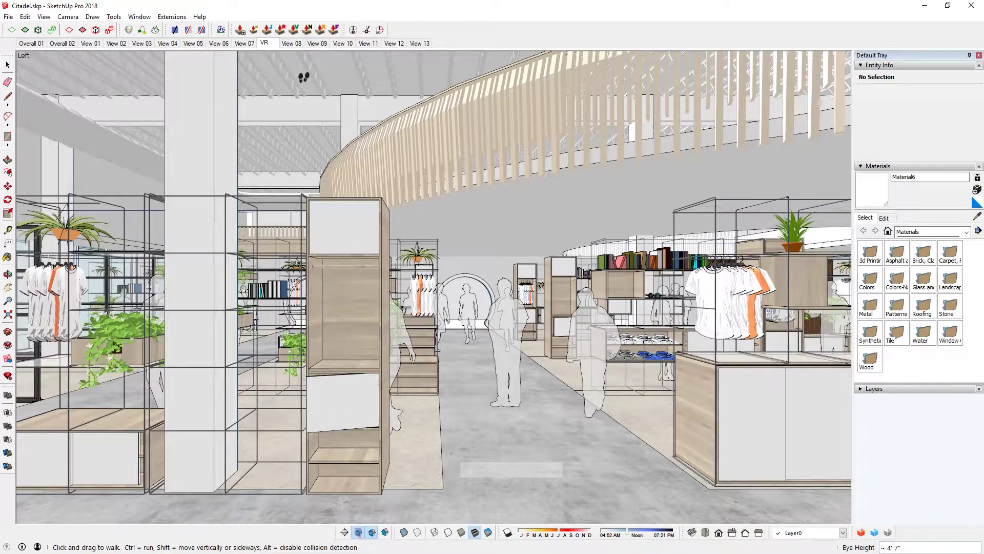
Add a new scene from the current camera view, placed after the VR scene
click(67, 18)
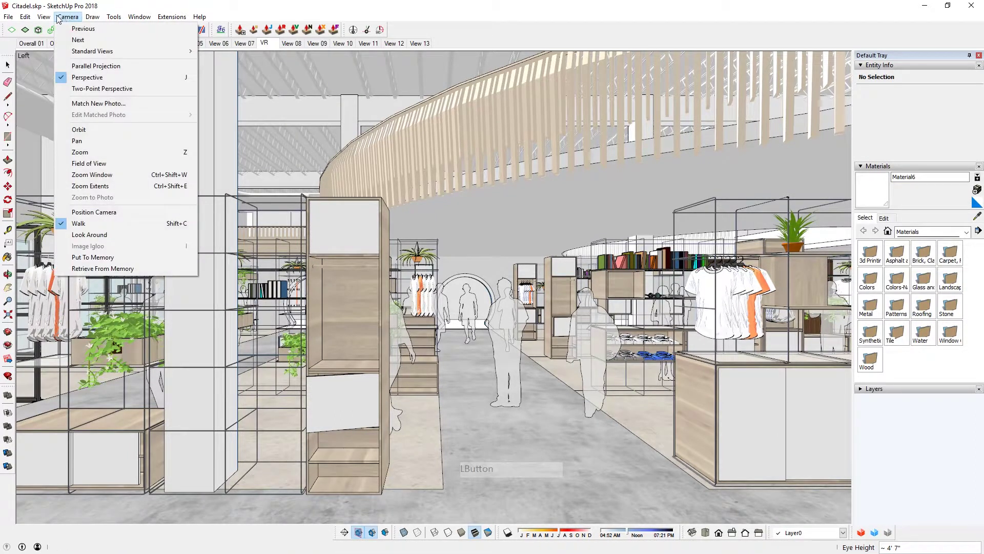
mouse_move(47, 19)
mouse_move(110, 190)
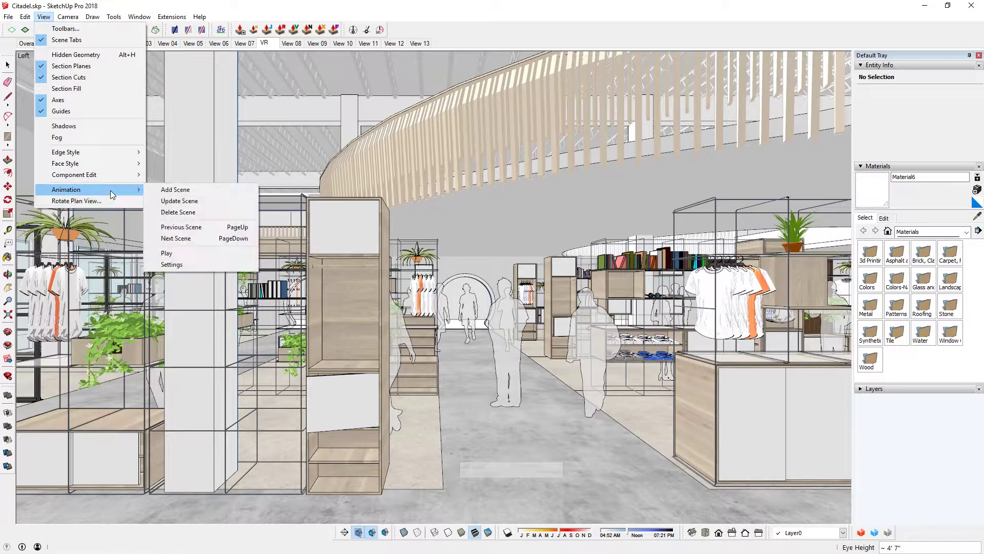
click(155, 191)
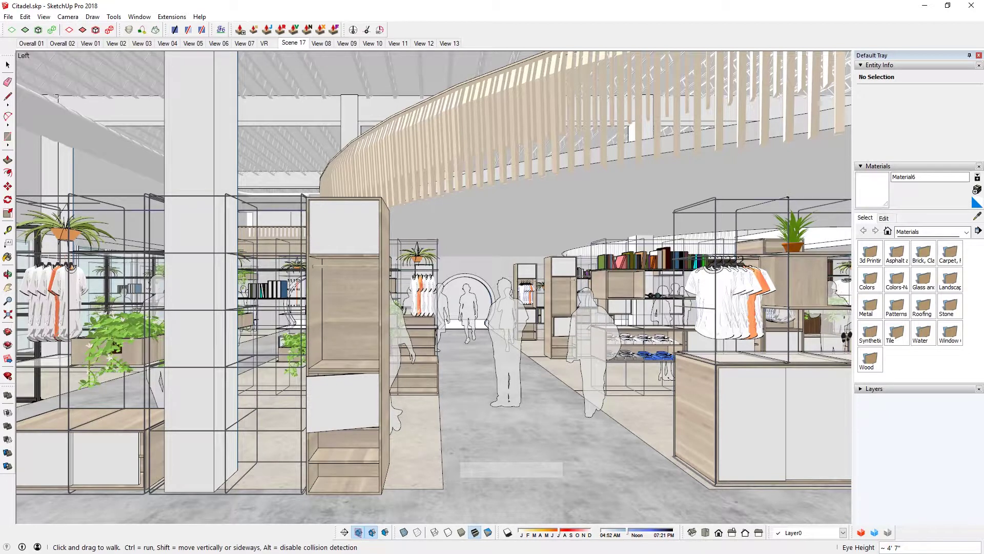
Show the Shadows settings in the Default Tray
click(139, 17)
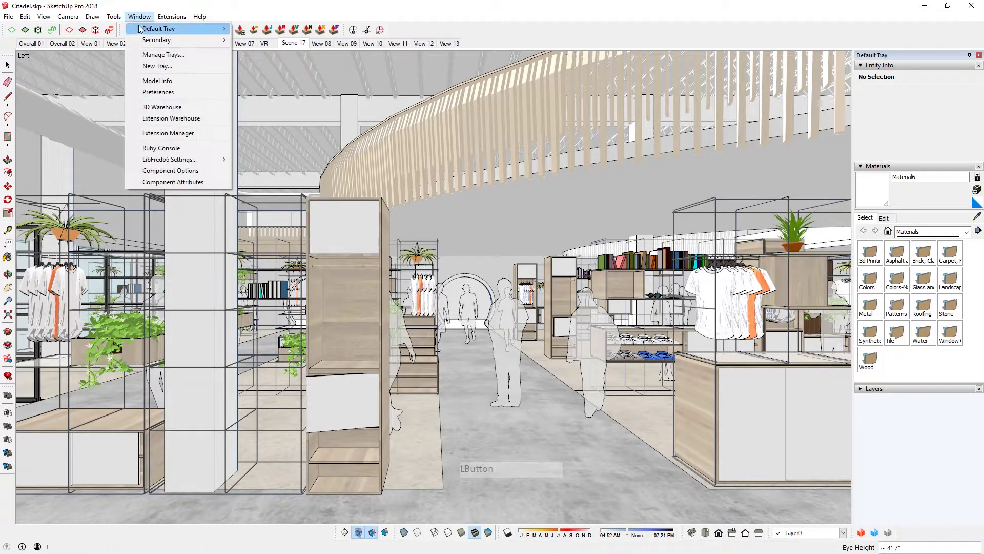
mouse_move(139, 29)
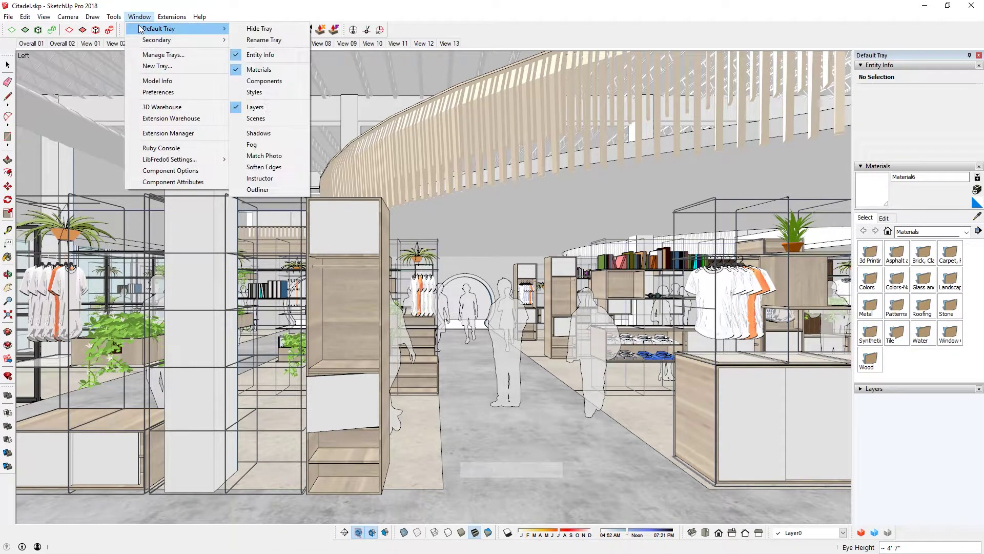
click(285, 133)
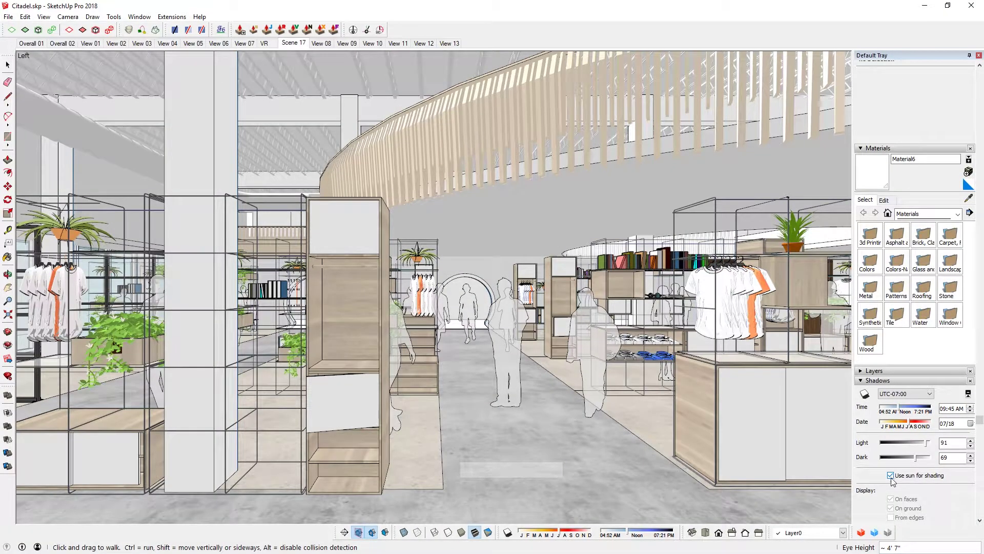
Turn off Use sun for shading and orbit around the store to examine how the surfaces are shaded
click(892, 477)
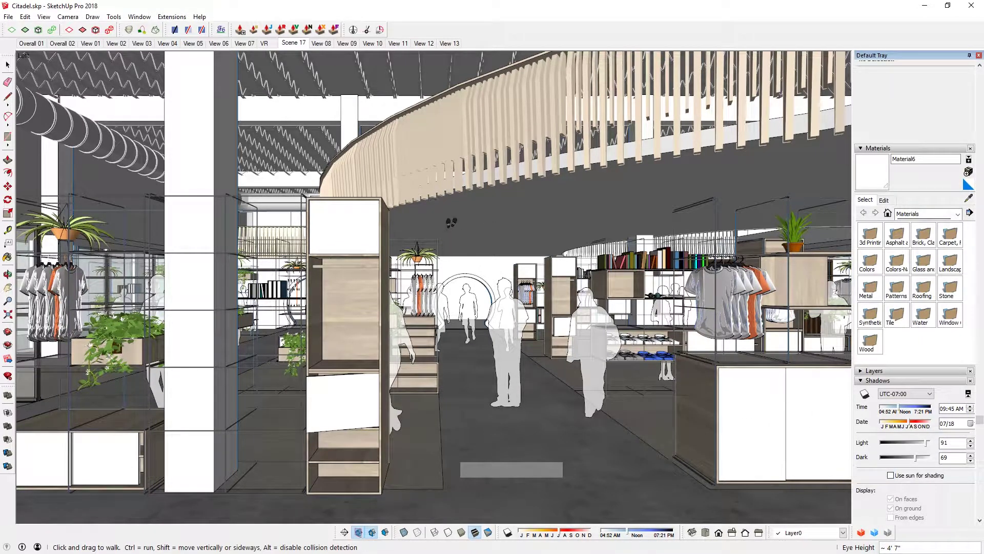
middle_drag(448, 169, 428, 395)
middle_drag(450, 266, 439, 445)
middle_drag(446, 257, 538, 307)
middle_drag(512, 268, 390, 356)
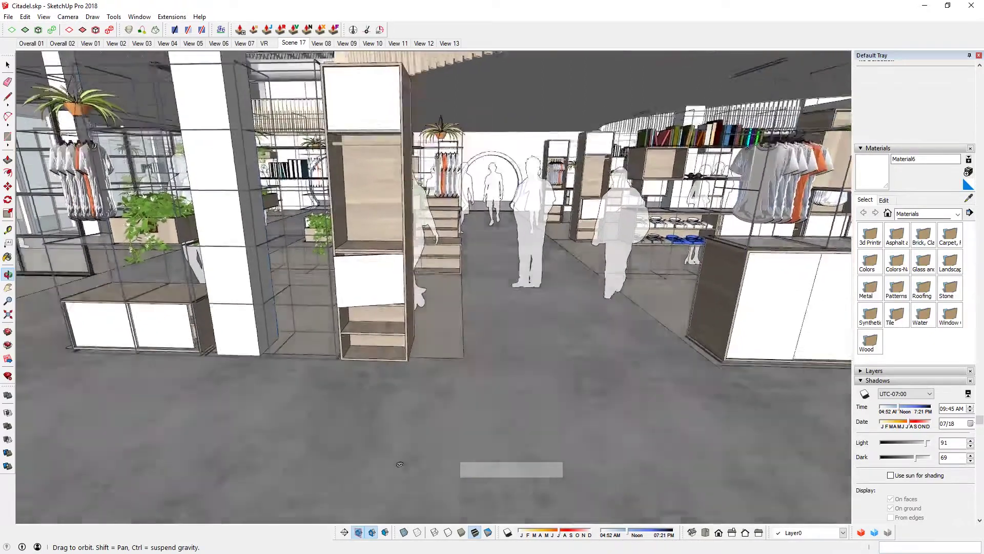
middle_drag(399, 464, 451, 327)
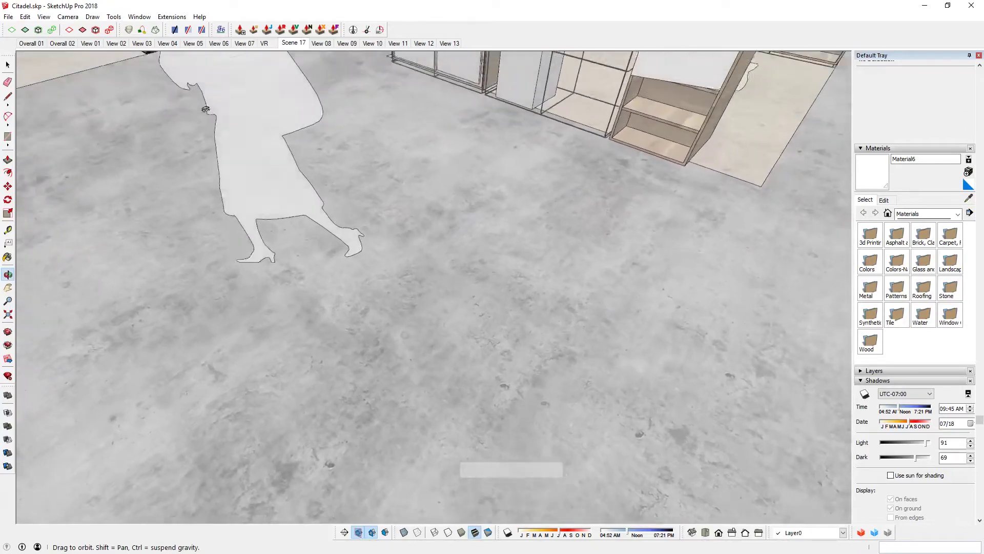
middle_drag(450, 312, 428, 321)
middle_drag(258, 147, 509, 283)
drag(492, 287, 507, 261)
Turn Use sun for shading back on and return the camera to Scene 17
click(891, 475)
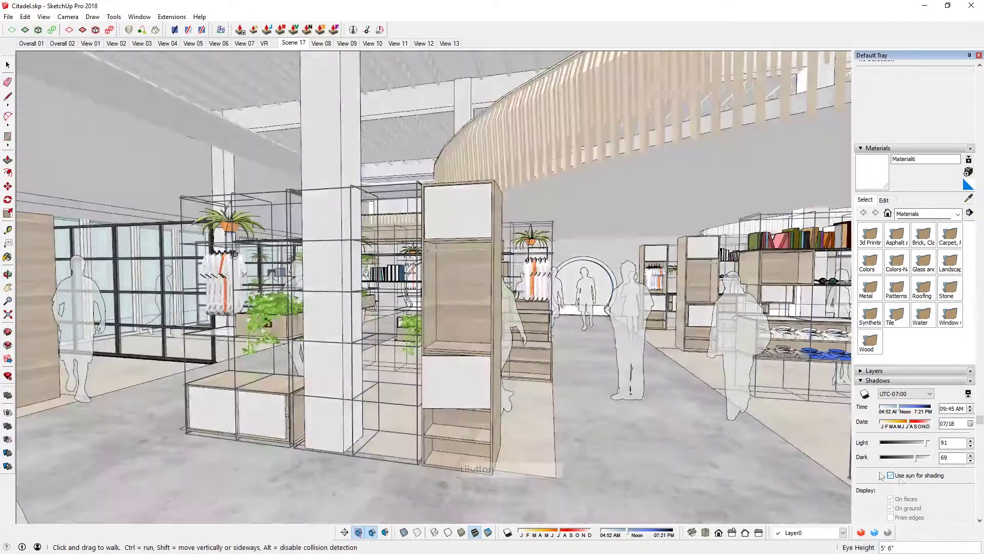
middle_drag(496, 238, 550, 161)
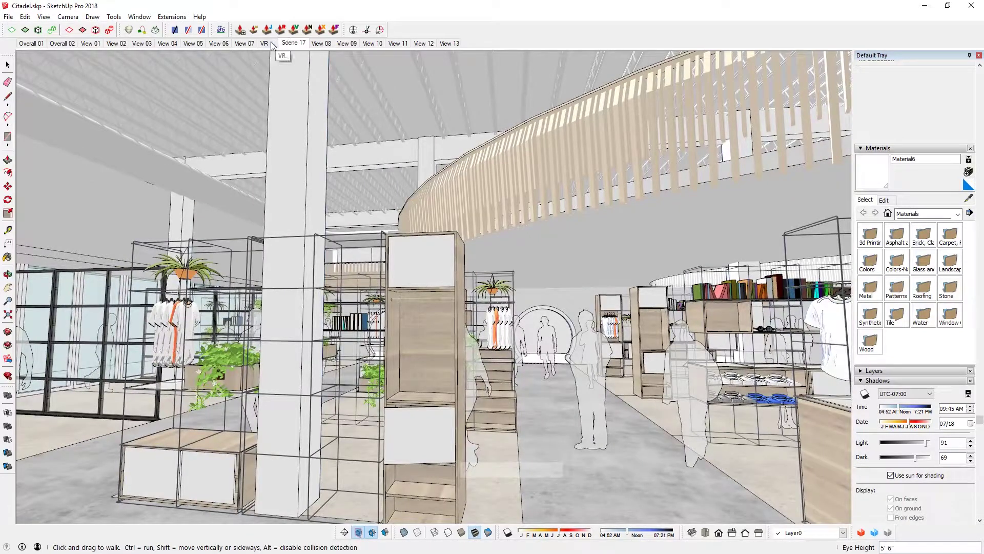
click(293, 44)
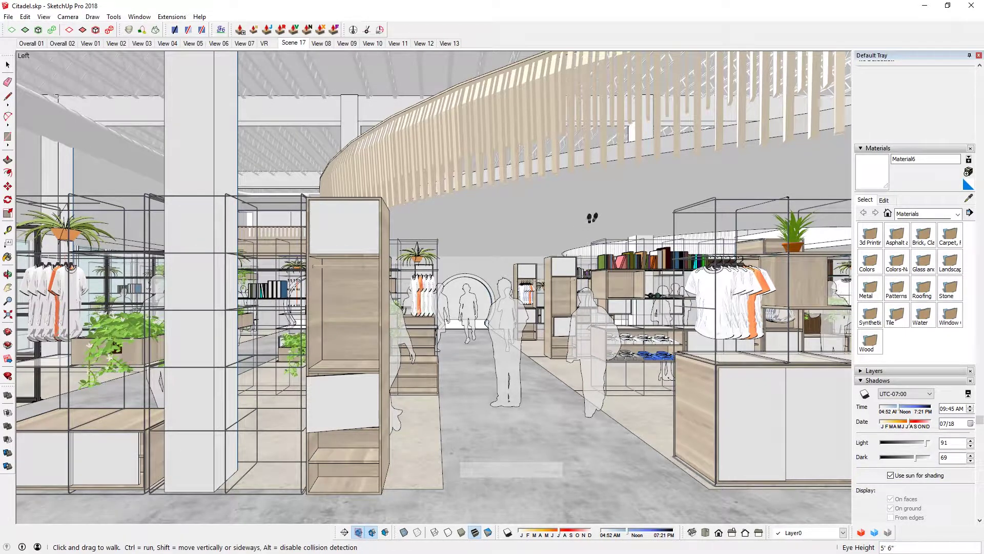
Launch the Cubic VR extension and reset the camera tilt in its view settings
click(173, 17)
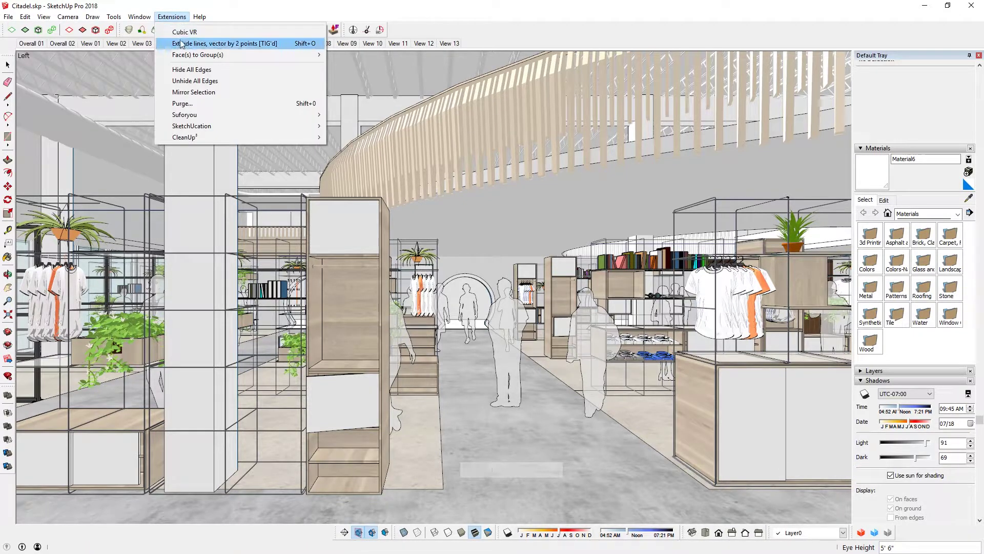
click(184, 32)
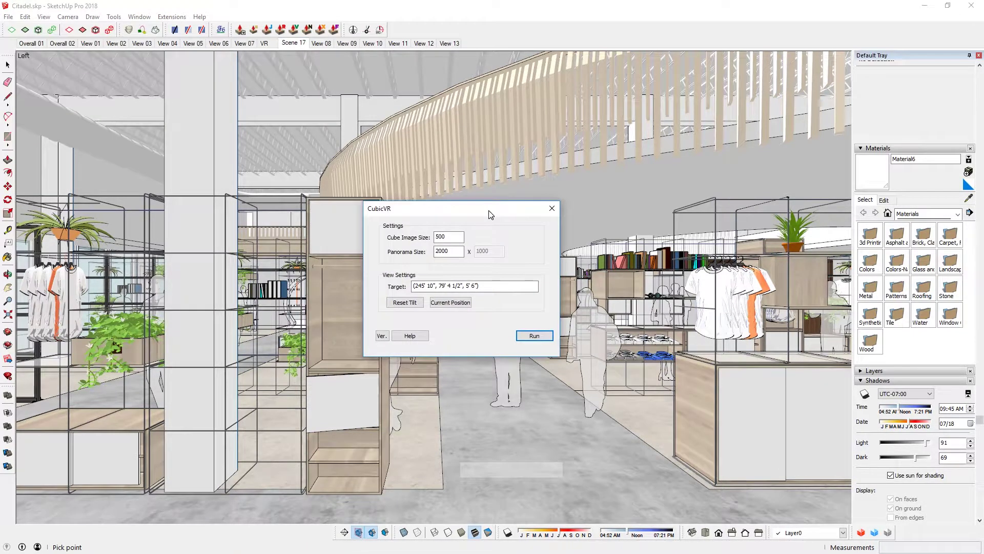
drag(489, 214, 494, 212)
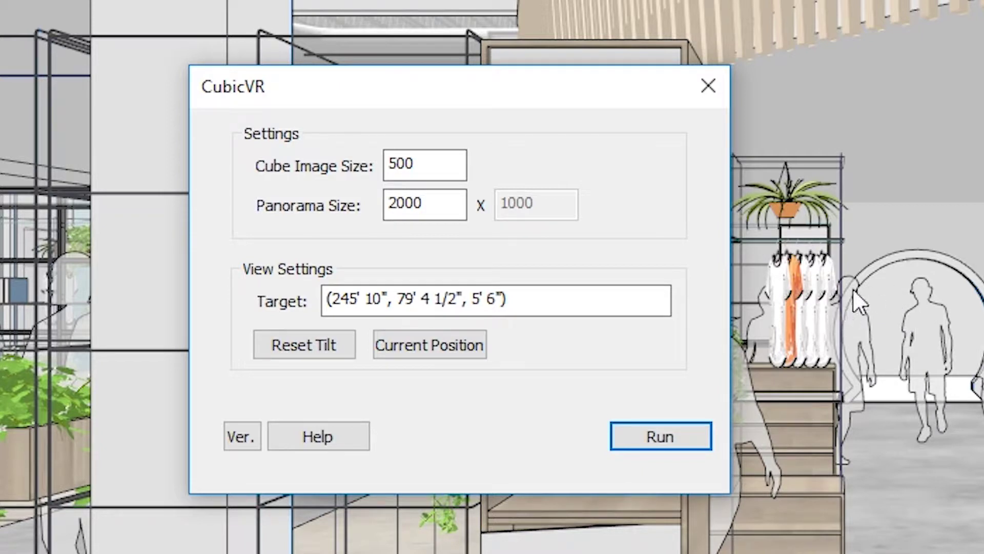
click(334, 352)
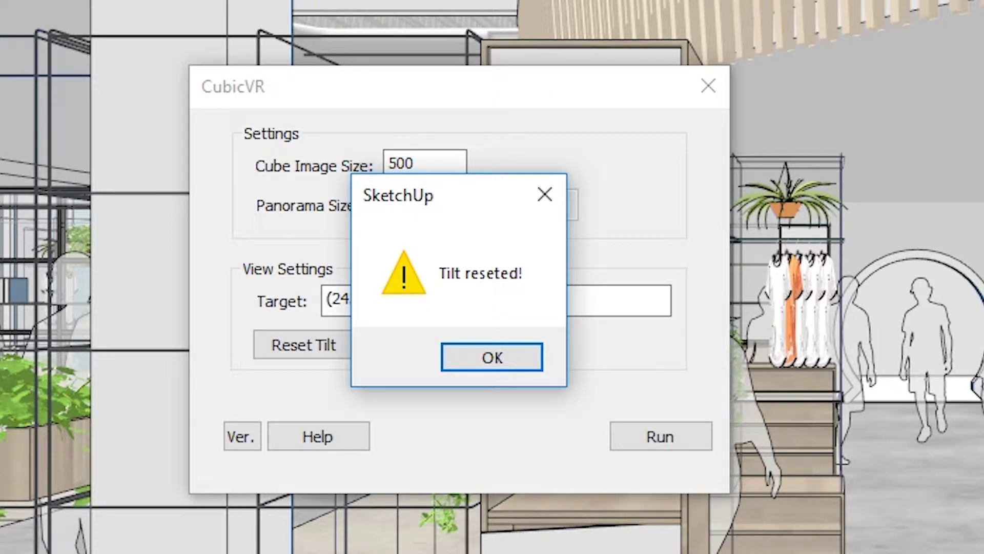
drag(454, 212, 180, 197)
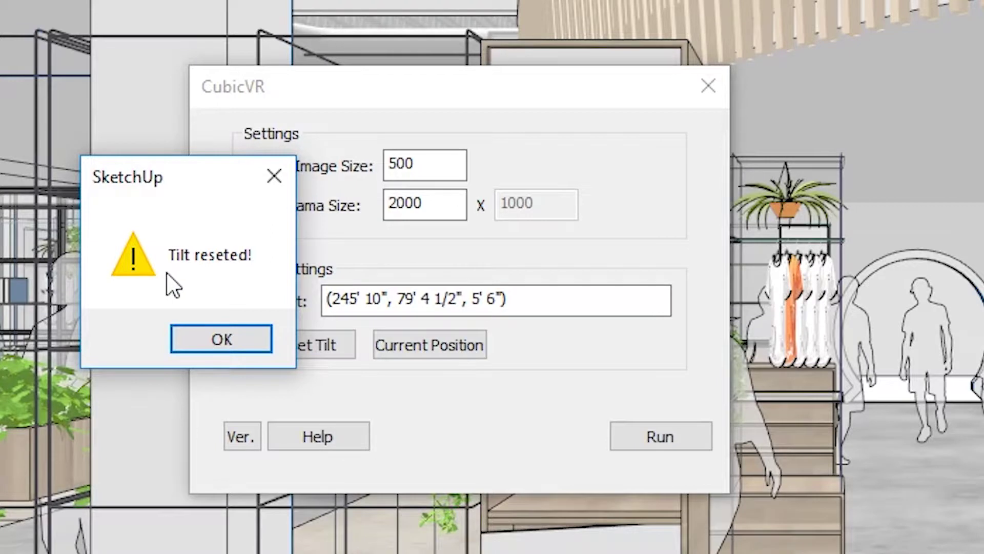
click(227, 339)
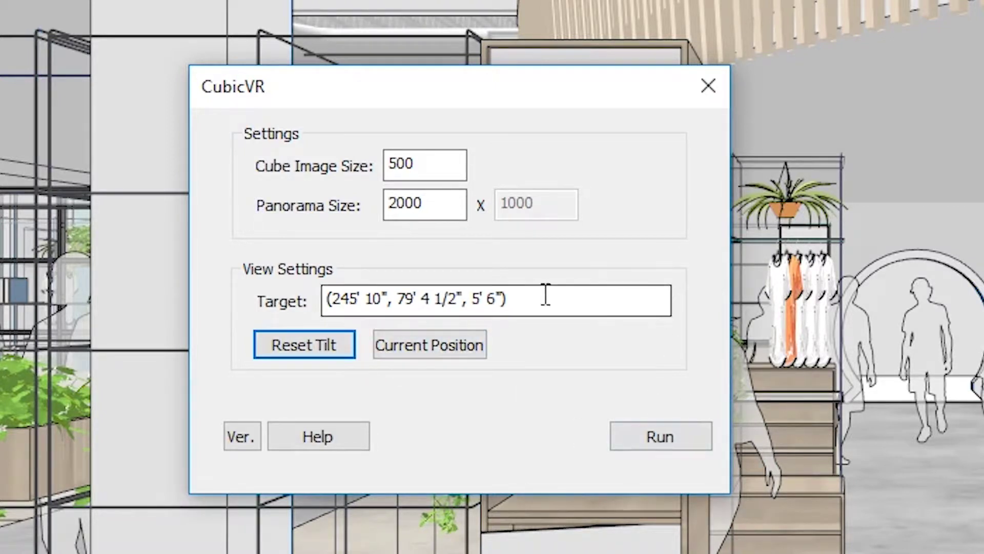
Set CubicVR's cube image size to 4000 for a 16000 x 8000 panorama
drag(543, 294, 251, 292)
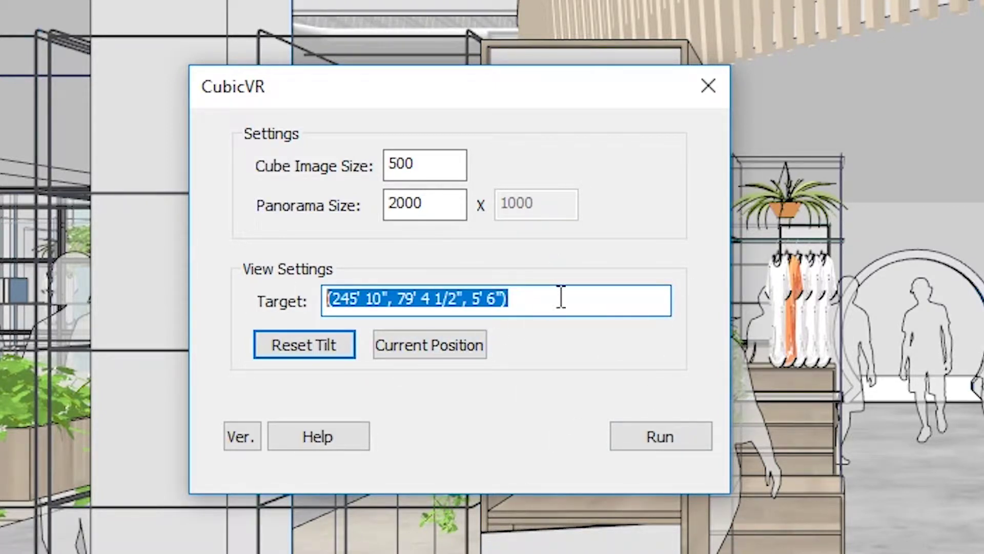
drag(450, 163, 248, 182)
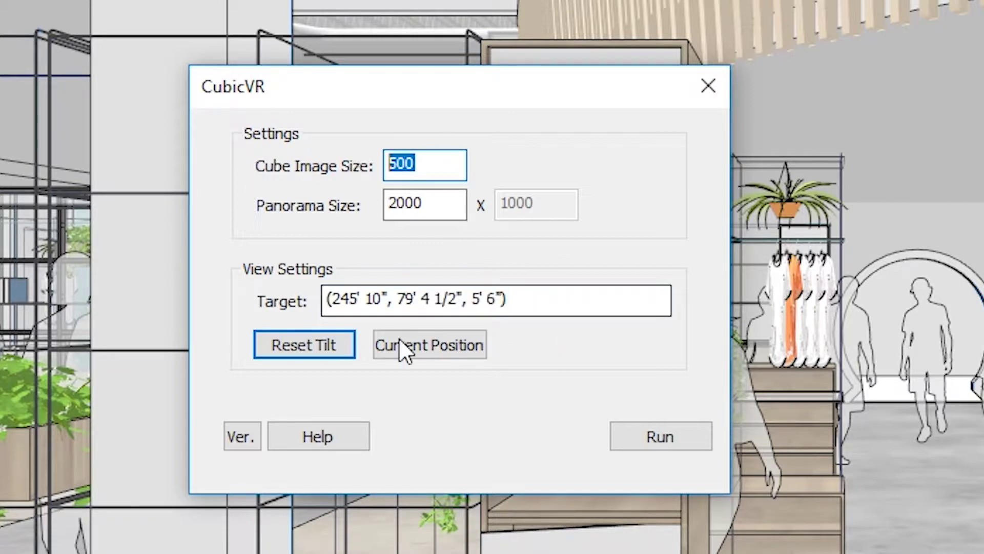
drag(441, 162, 315, 176)
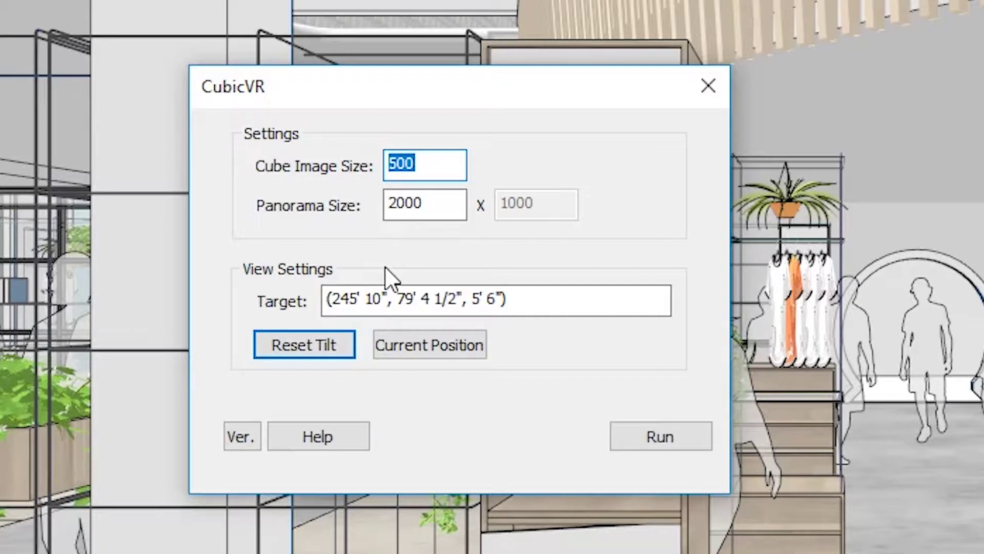
text(4000)
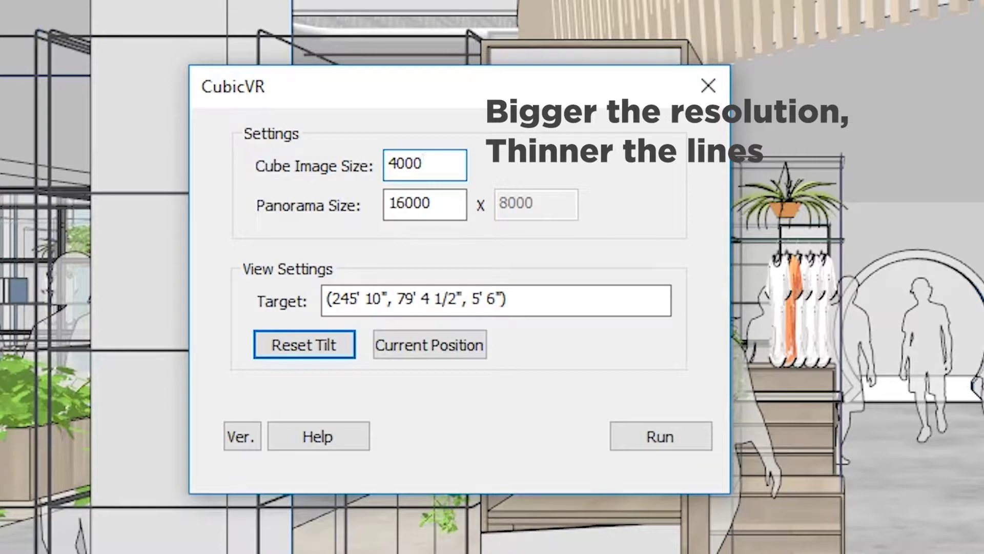
drag(439, 163, 379, 163)
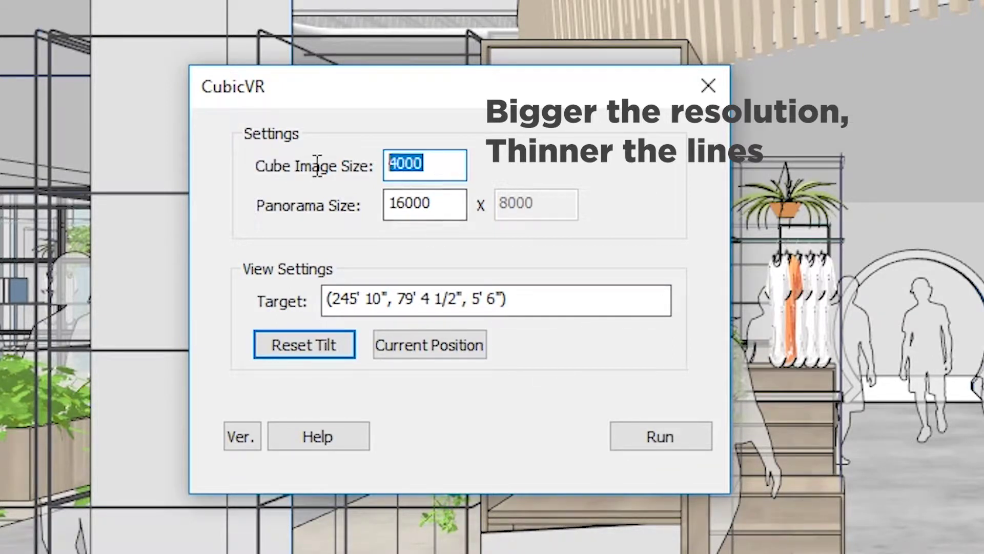
click(441, 172)
drag(440, 172, 374, 193)
click(439, 171)
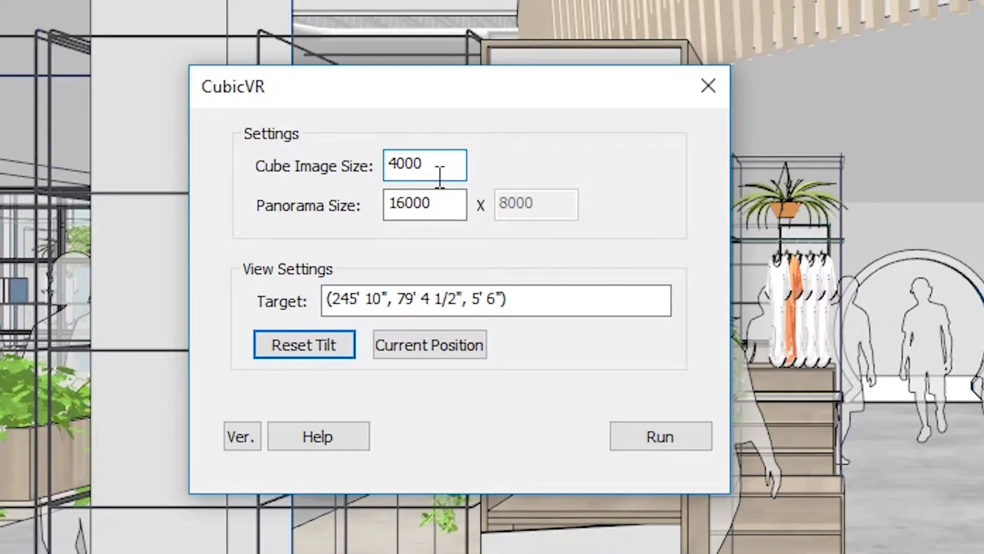
Run the CubicVR panorama export with the Desktop as the output directory
click(663, 440)
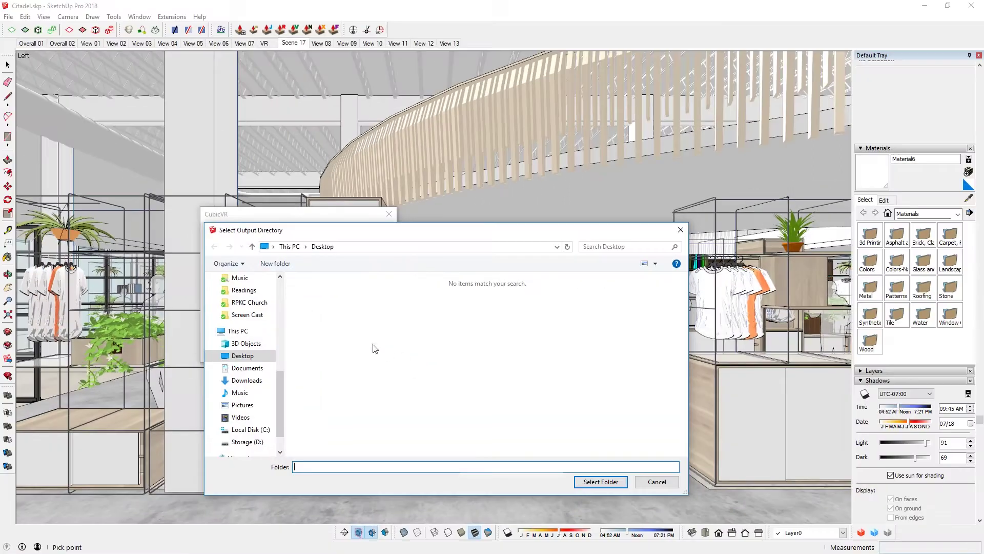
drag(404, 238, 466, 168)
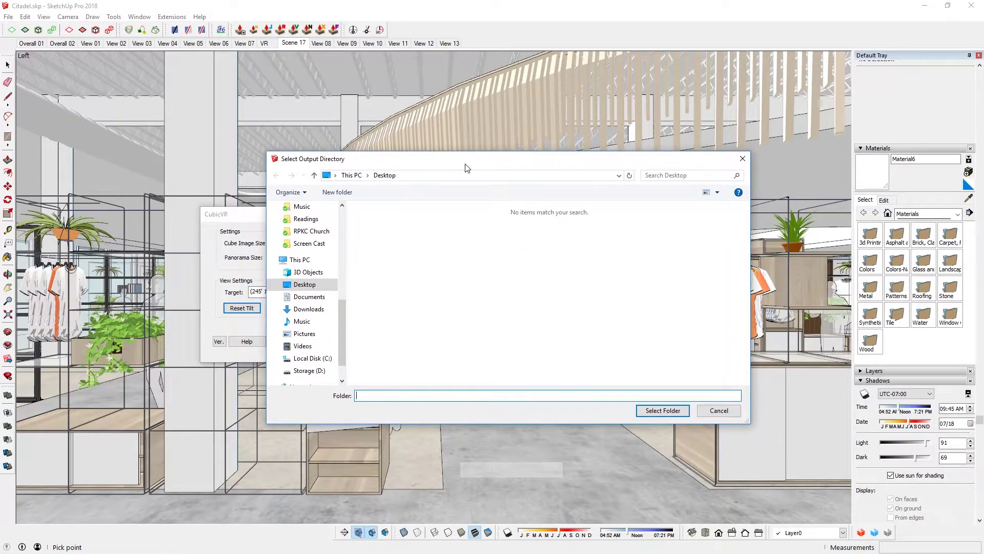
click(651, 411)
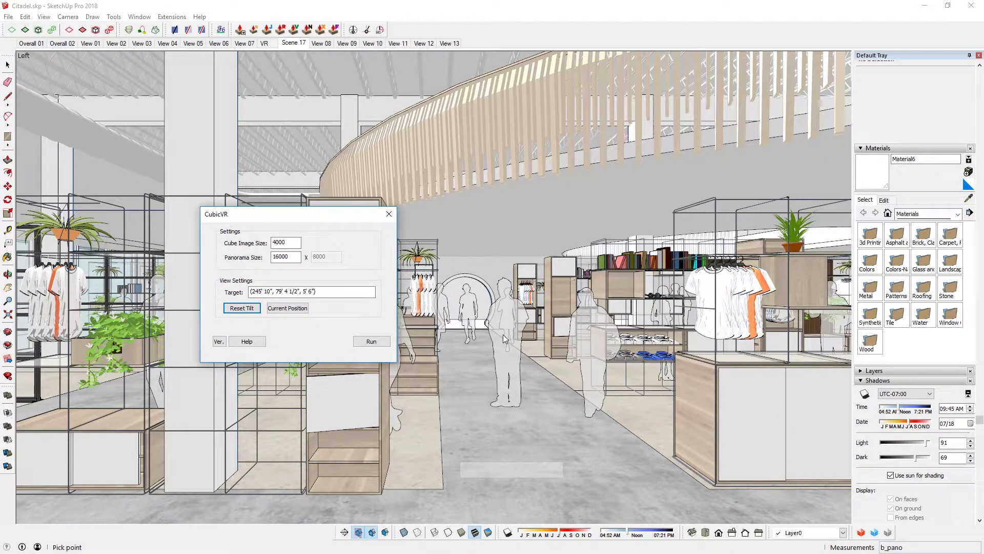
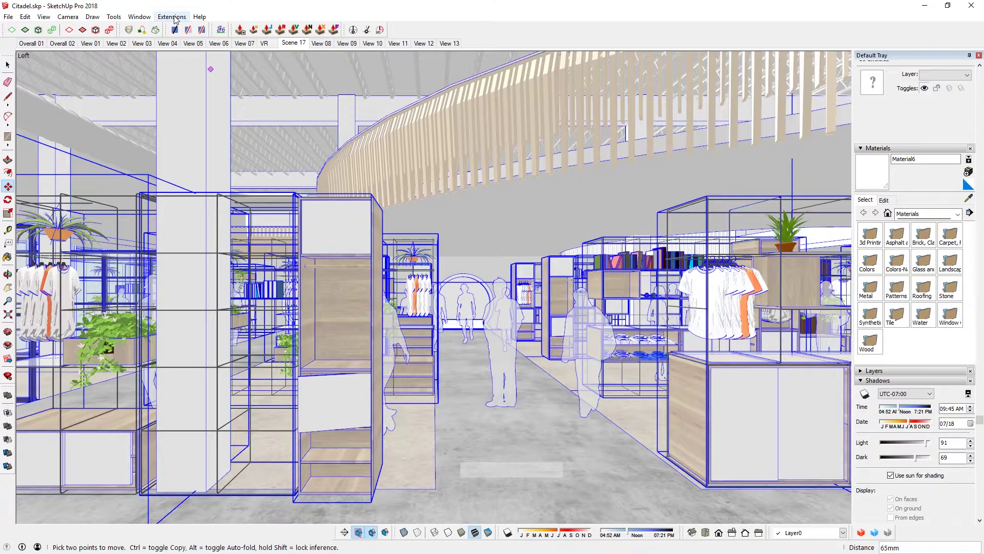
Export a second CubicVR panorama from the shifted model at cube image size 4000, with the Desktop as the output directory
click(172, 17)
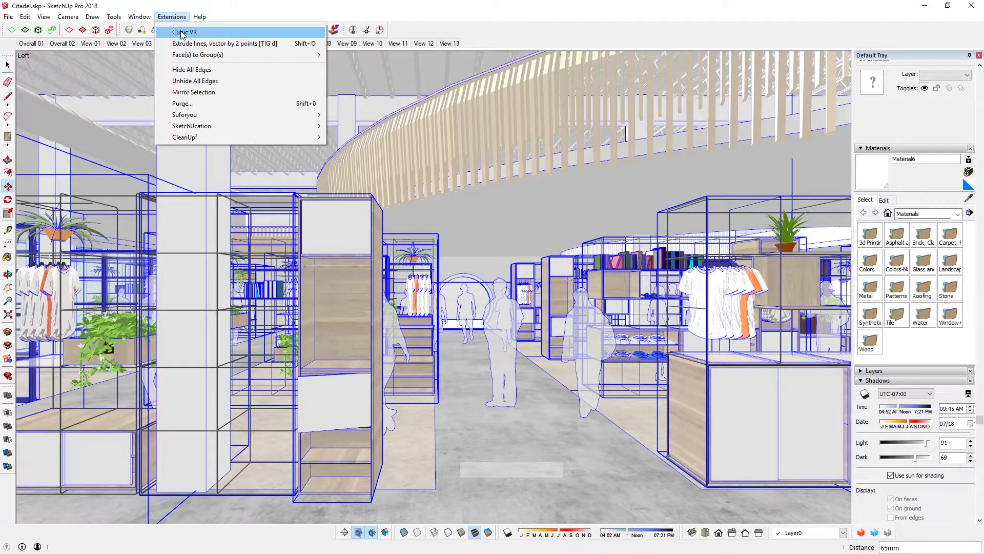
click(180, 32)
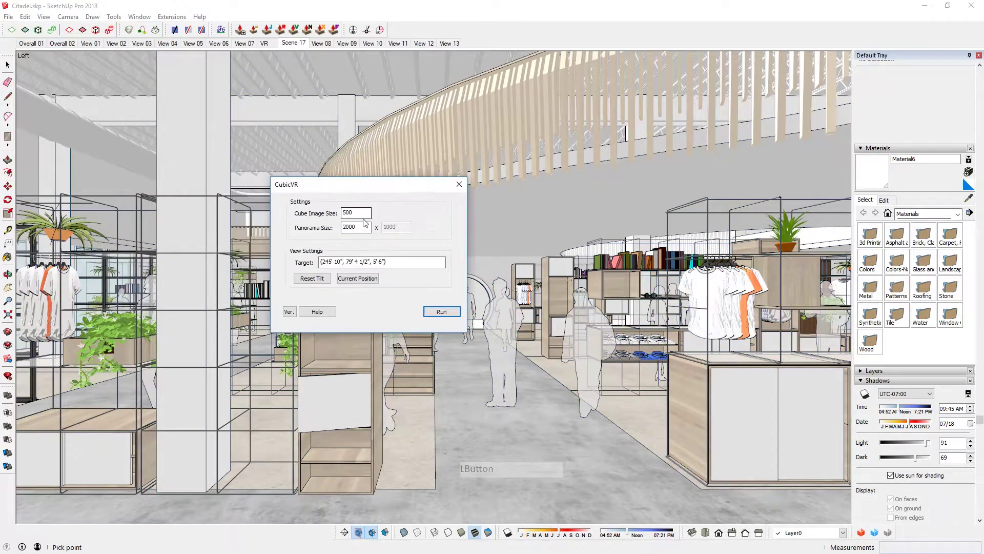
double_click(368, 215)
text(4000)
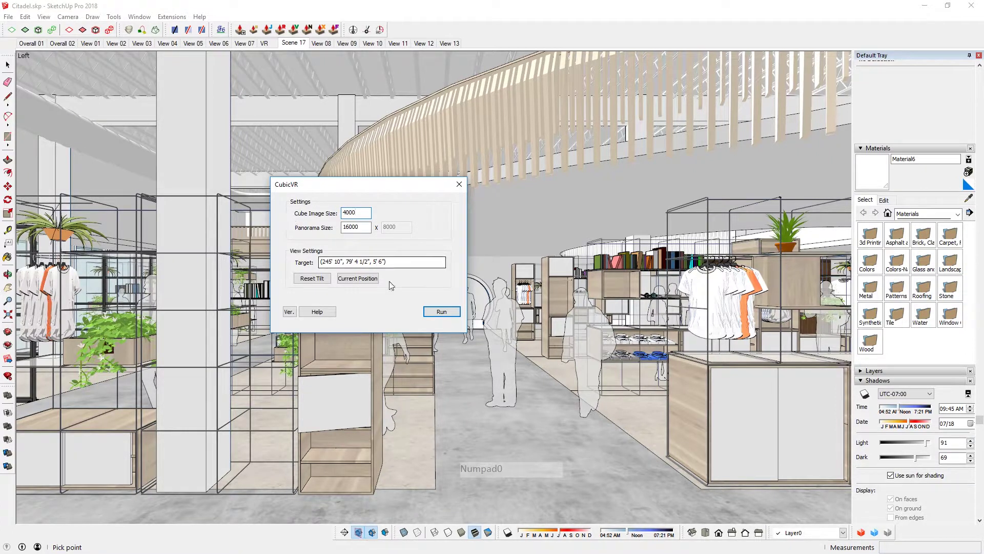
click(431, 314)
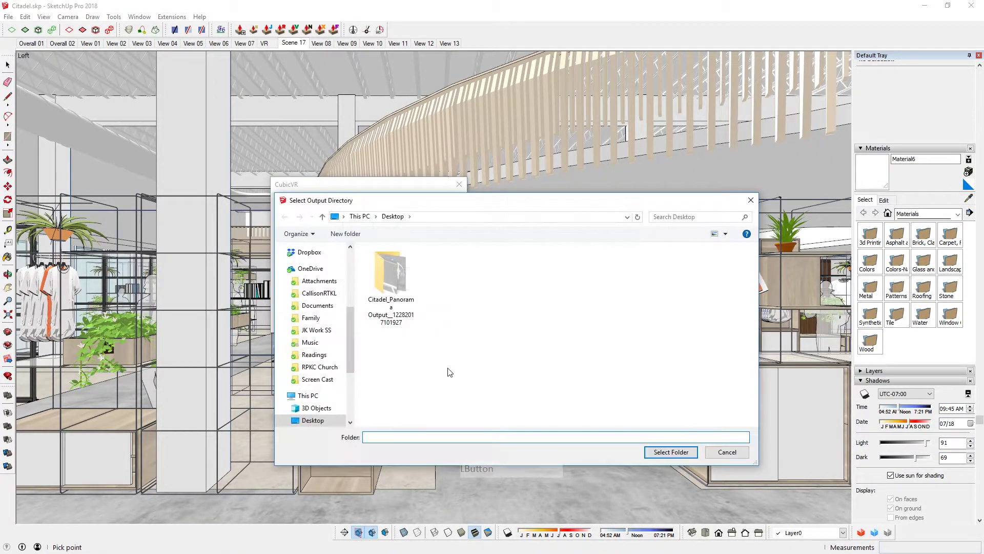
click(671, 451)
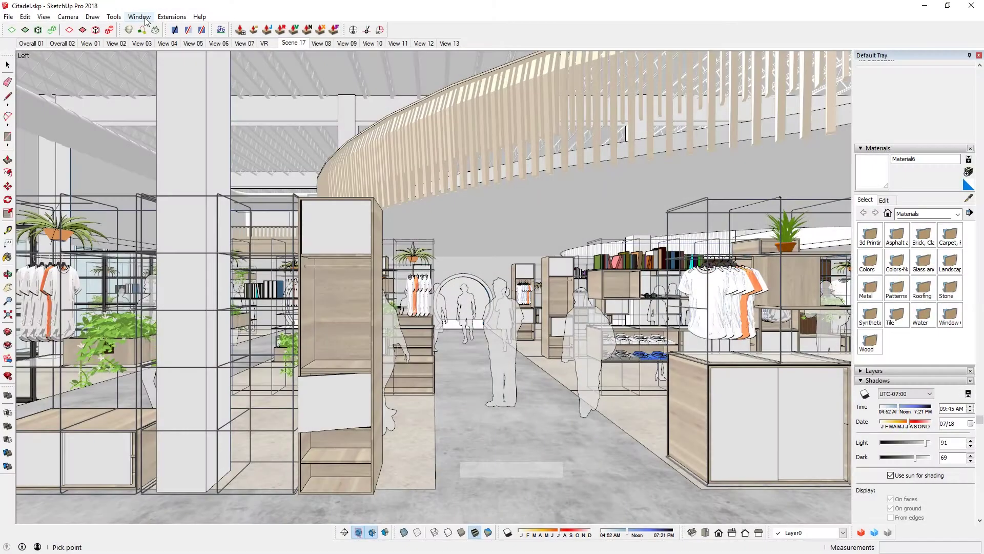
Open the Ruby Console and run Sketchup.send_action(10624) to bring up the Camera properties dialog
click(145, 19)
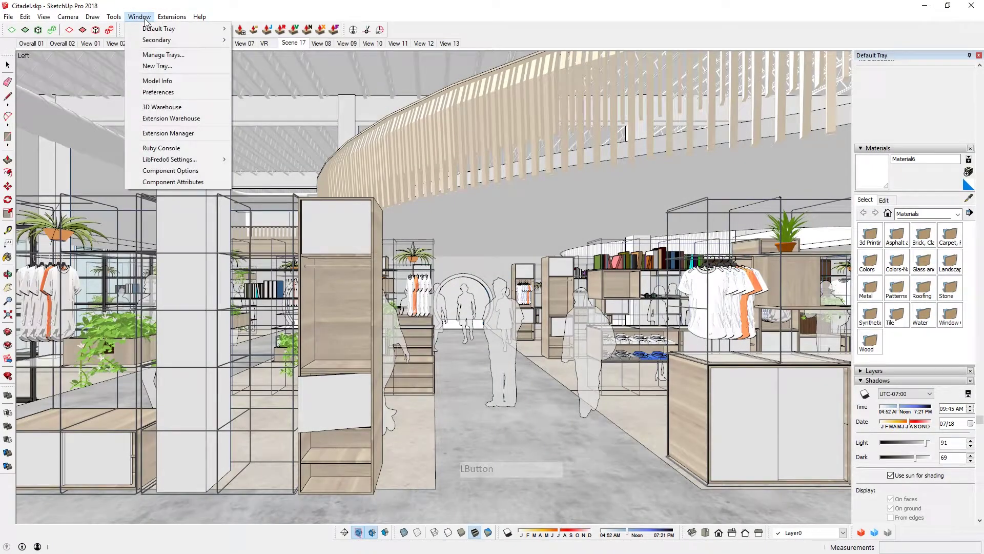
click(175, 149)
drag(473, 236, 625, 248)
click(678, 382)
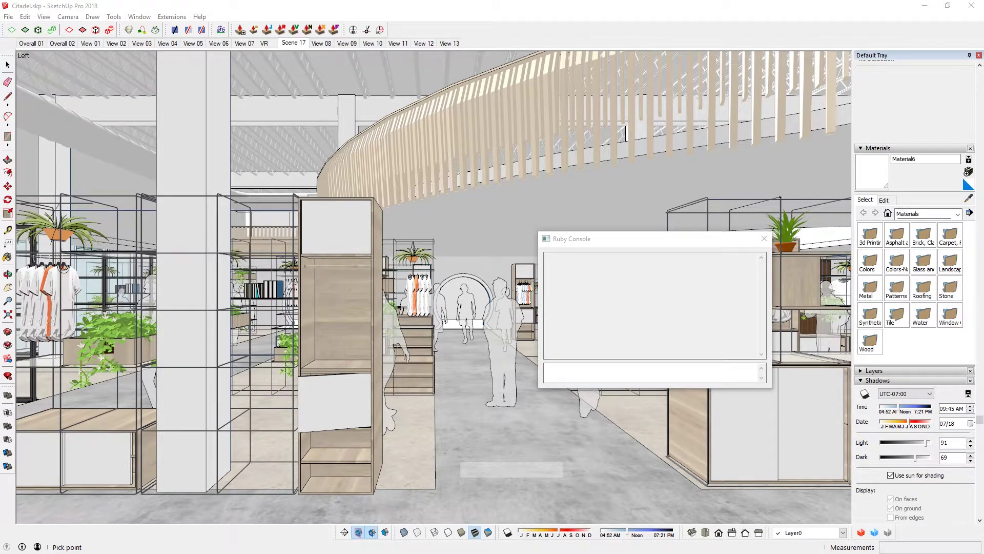
click(622, 377)
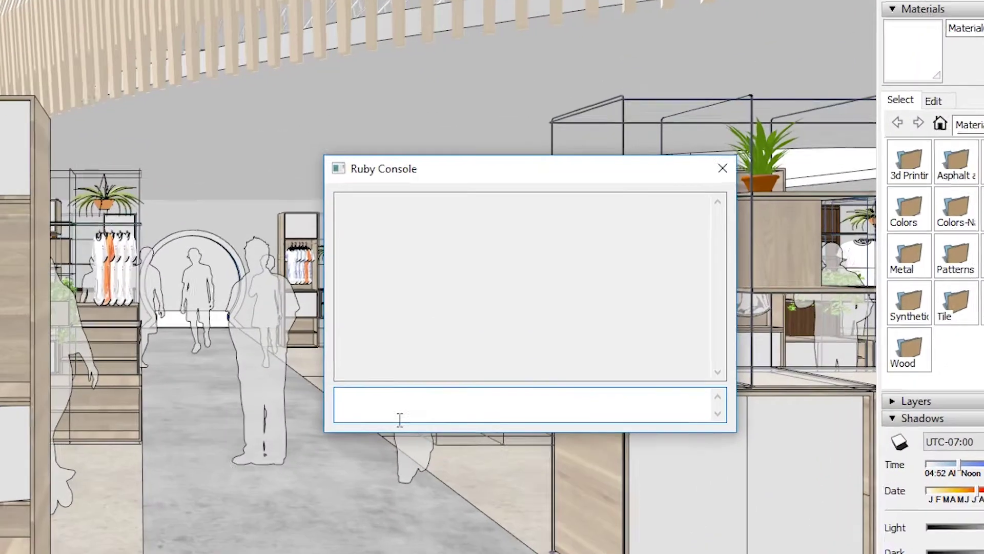
text(Sketchup.send_action(10624))
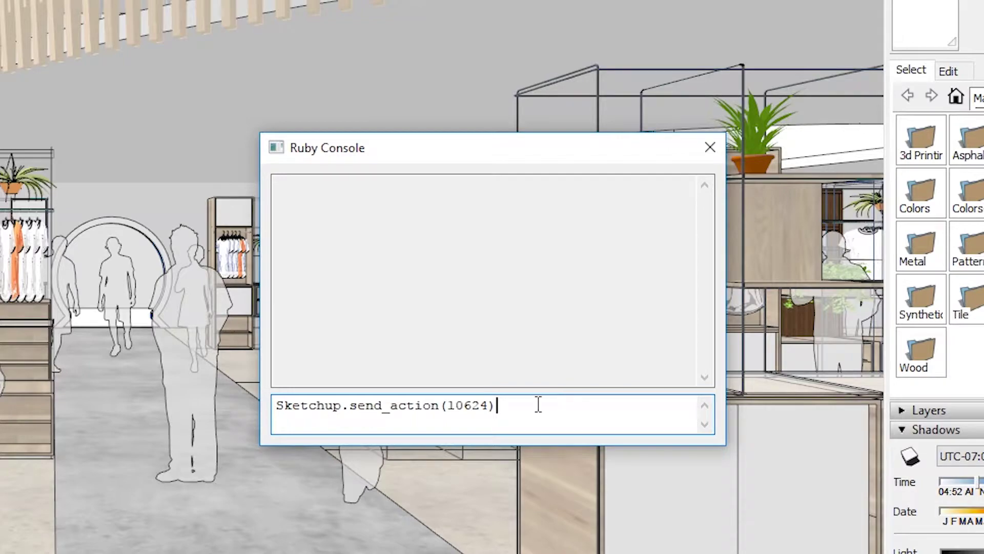
key(Return)
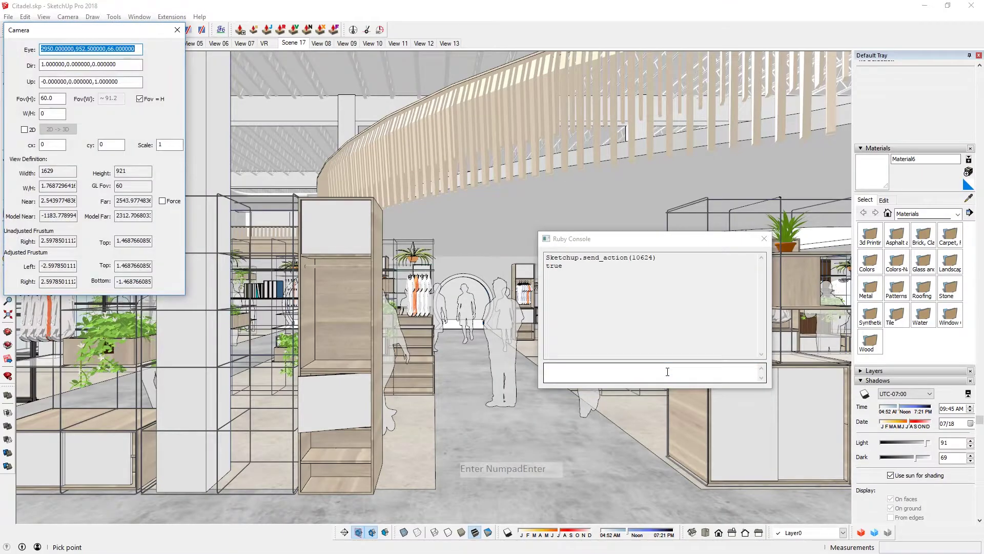
Move the Camera dialog over the Ruby Console and examine its Eye, Dir and Up values
drag(106, 36, 747, 246)
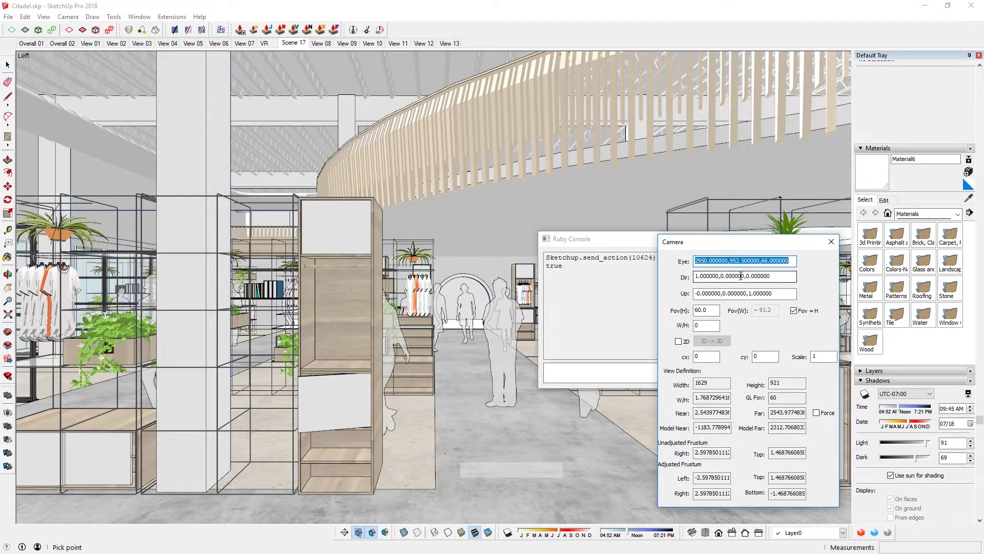
click(699, 262)
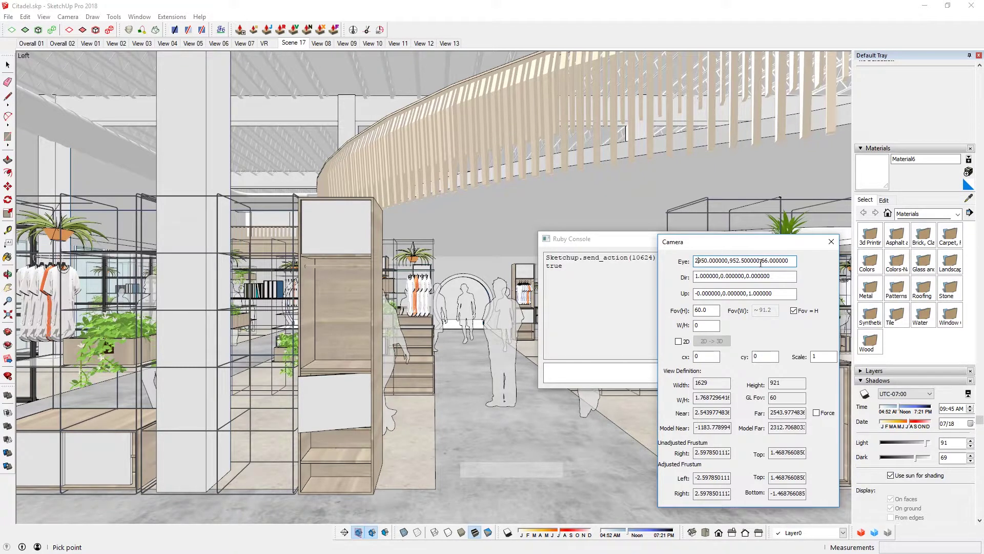
click(719, 276)
drag(748, 293, 752, 294)
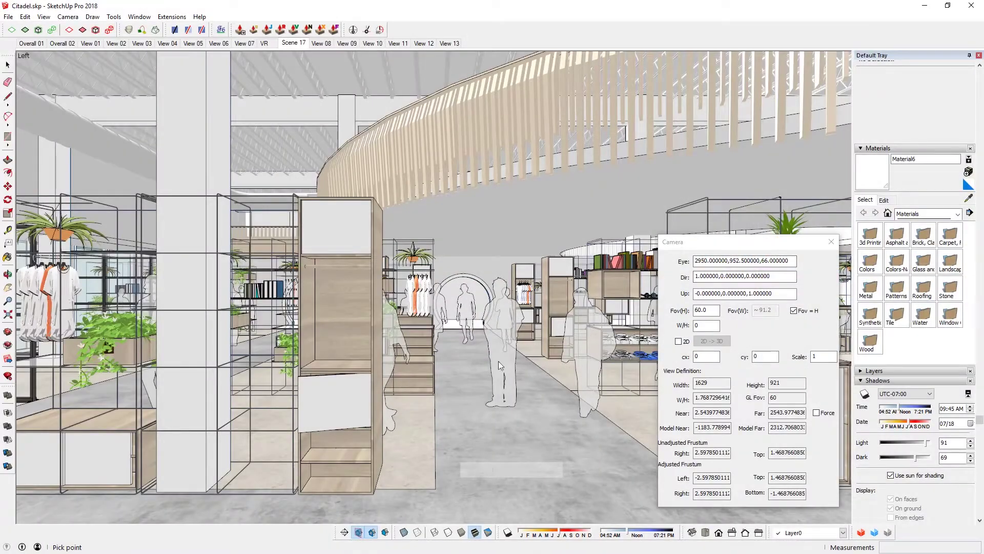
Undo the last properties change and the last move of the model
click(23, 18)
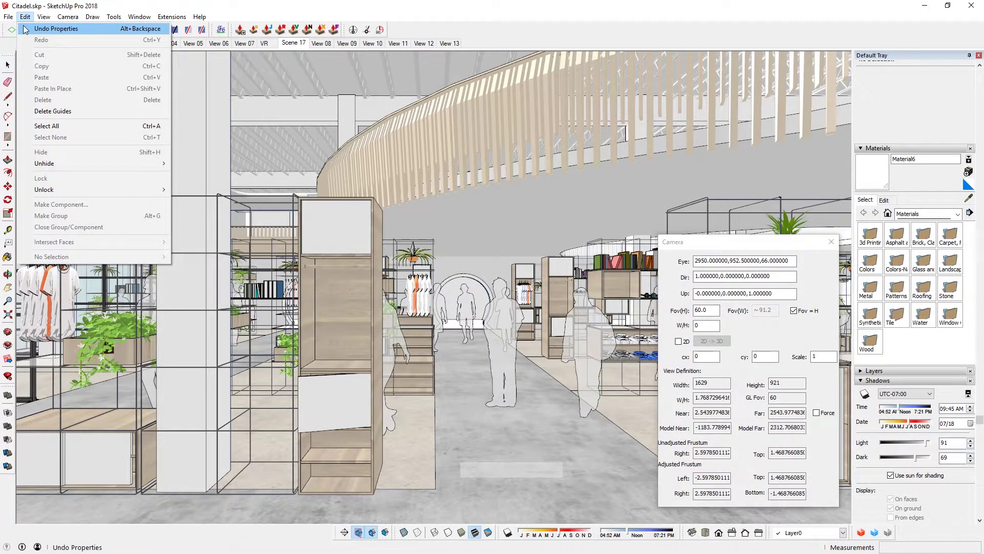
click(24, 29)
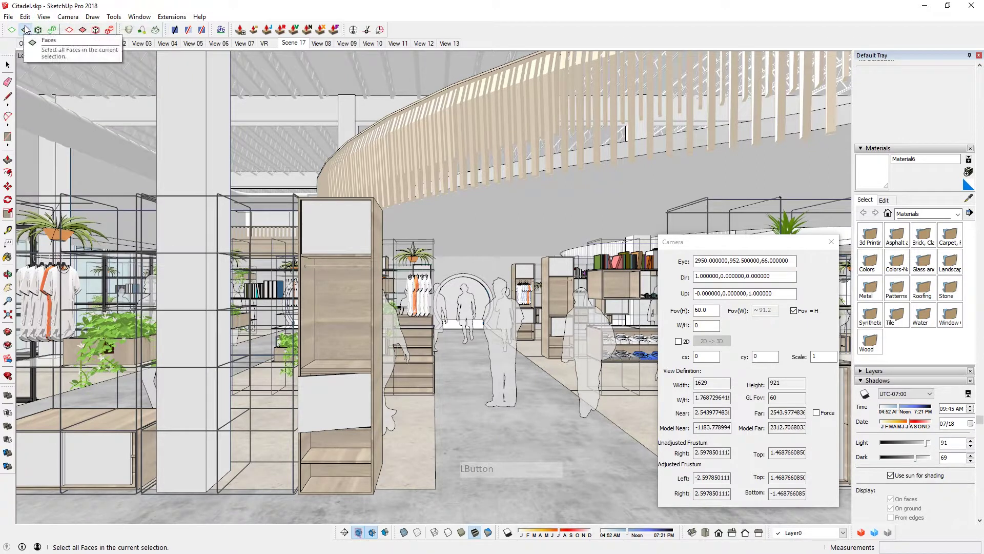
click(24, 17)
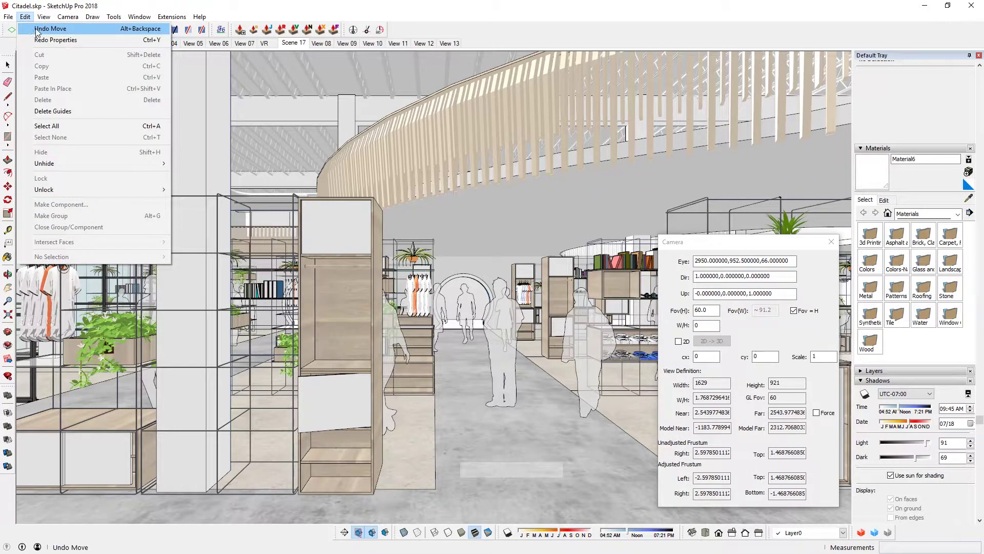
click(43, 29)
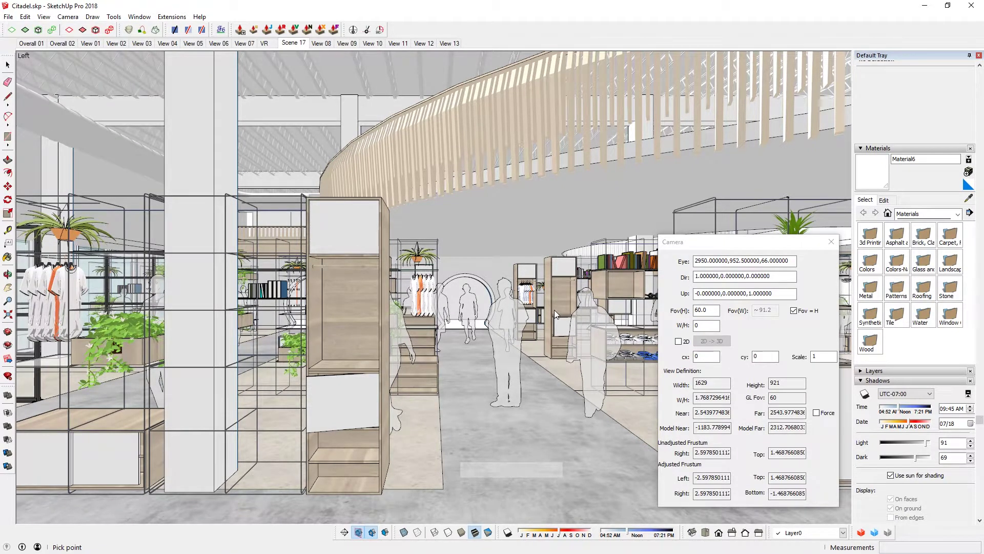
Set the camera's Eye position to 2950, 950, 66 by changing its middle coordinate
click(743, 262)
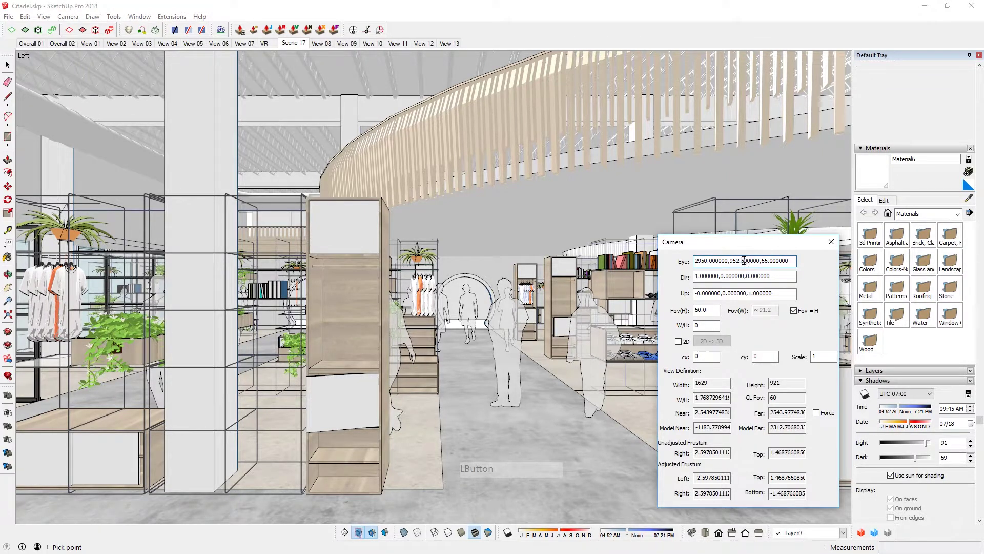
drag(730, 261, 757, 259)
click(742, 263)
drag(736, 262, 745, 261)
click(747, 261)
key(Left)
key(KP_Enter)
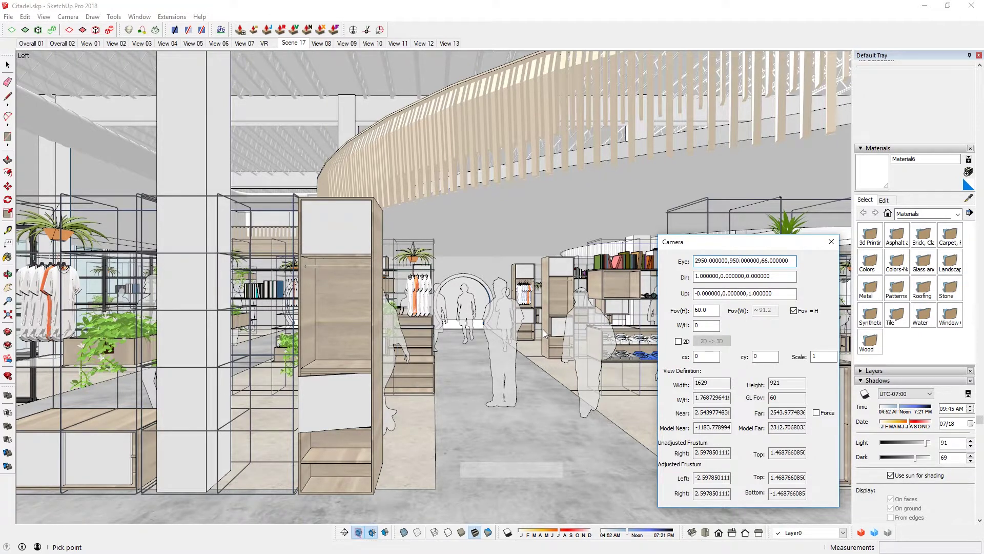
Open the CubicVR extension and set its target to the current camera position
click(224, 4)
click(172, 16)
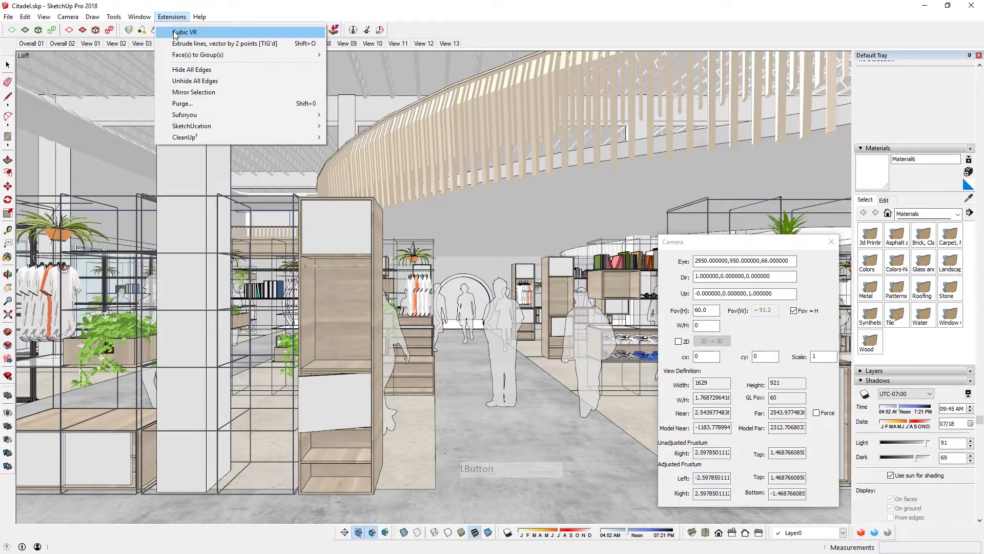
click(174, 32)
drag(142, 31, 385, 296)
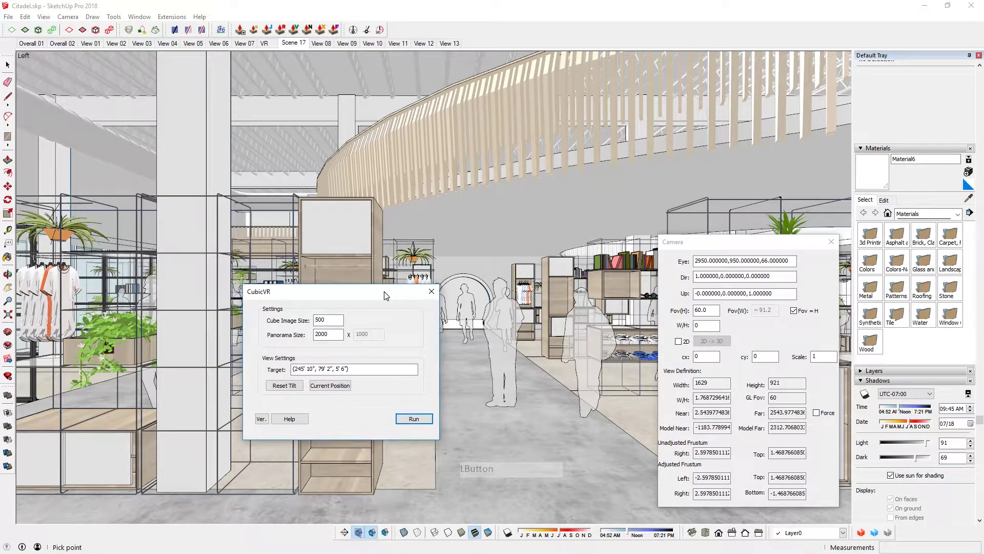
click(336, 391)
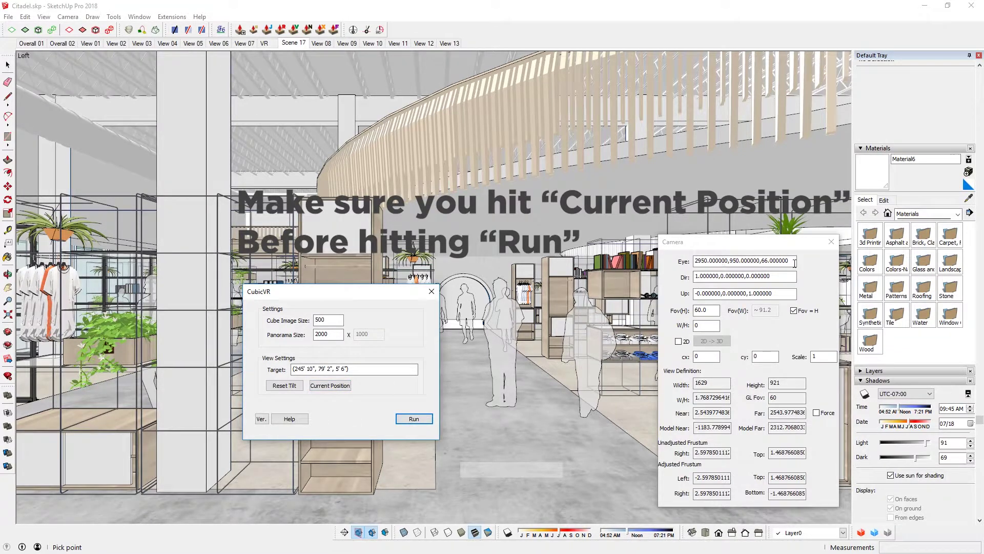
Try a CubicVR export at cube image size 4000, cancelling at the output directory choice and closing the extension
double_click(323, 320)
text(40)
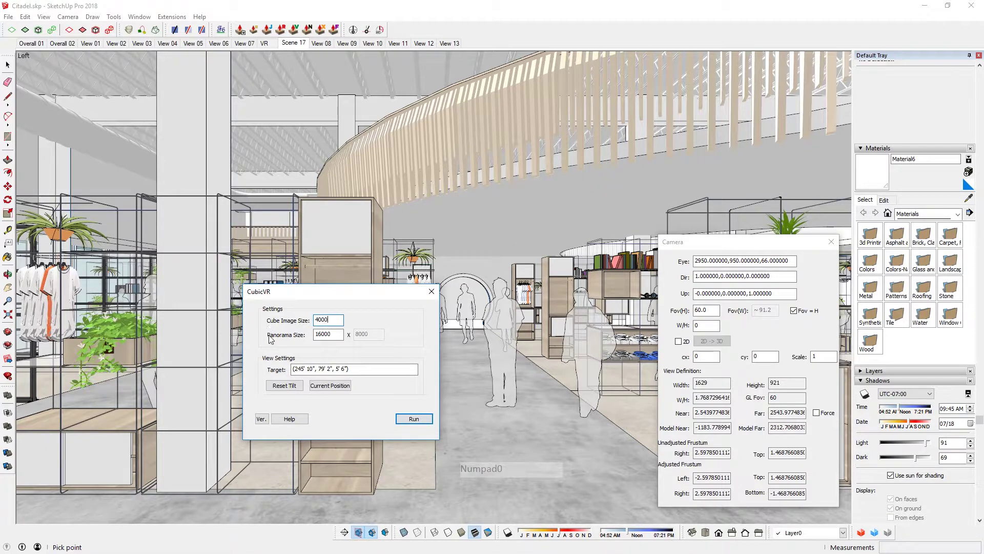
text(00)
click(414, 419)
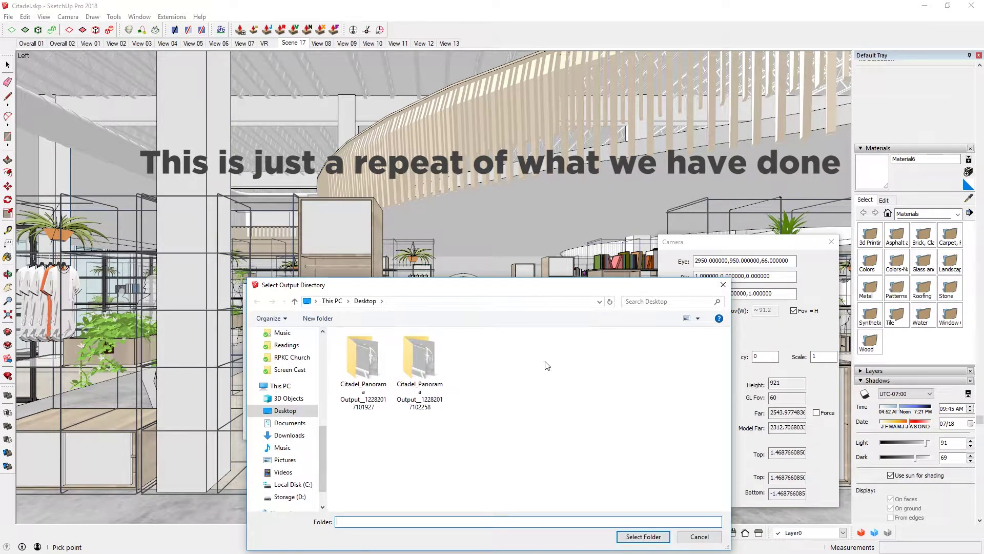
click(698, 536)
click(439, 281)
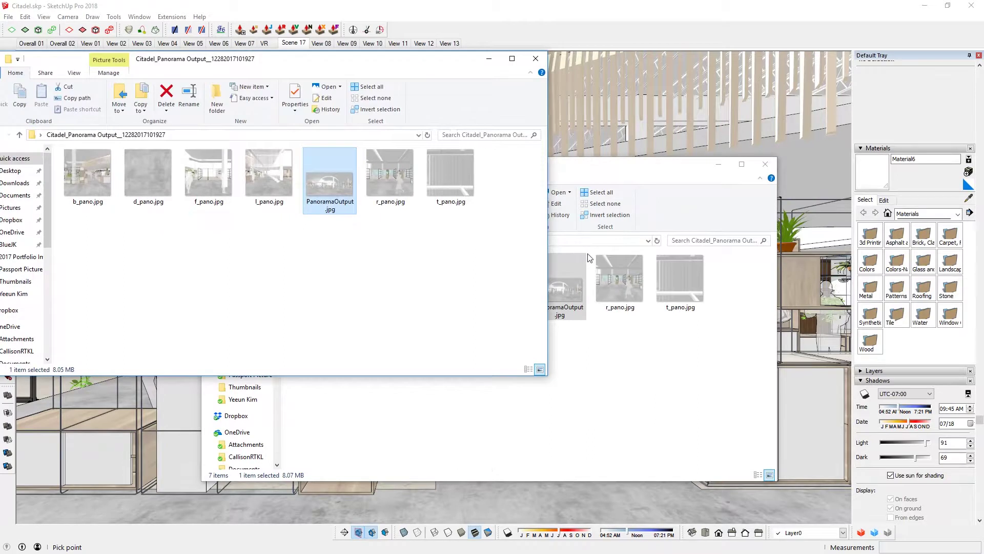
Arrange the two Citadel panorama output folders side by side
key(super+Left)
click(612, 171)
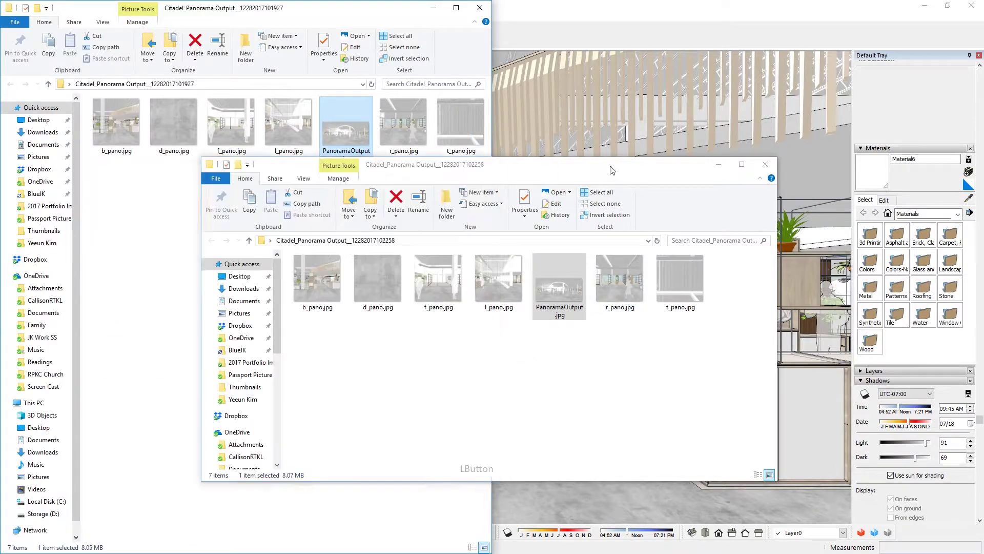
key(super+Right)
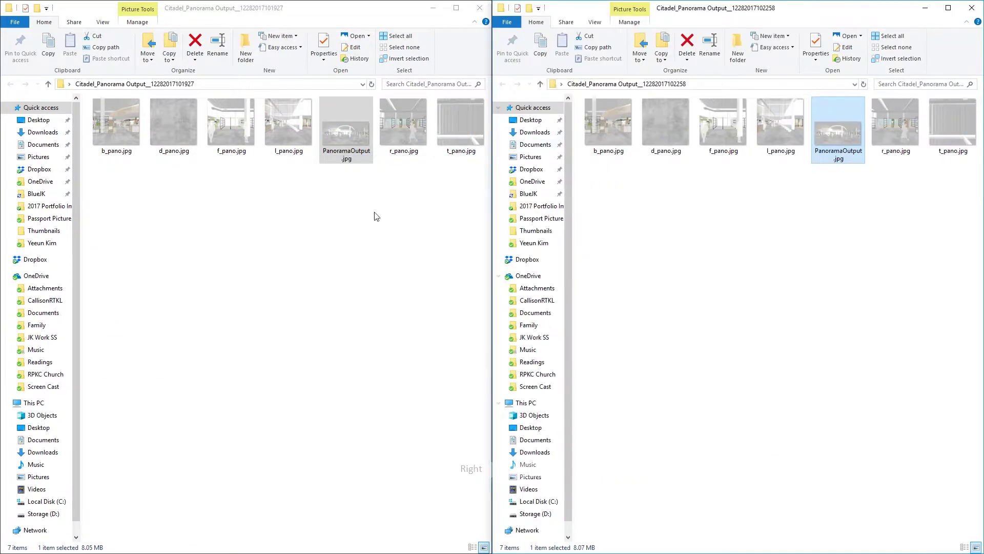
Examine the exported files in both folders and view the first folder's PanoramaOutput.jpg in Photos
click(353, 129)
click(832, 125)
drag(301, 200, 137, 184)
drag(483, 214, 418, 152)
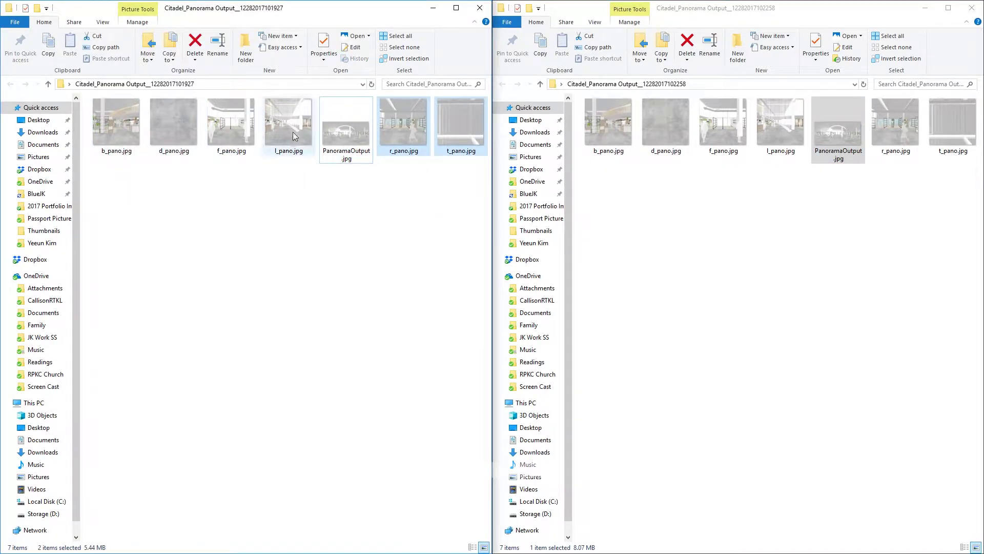
double_click(344, 143)
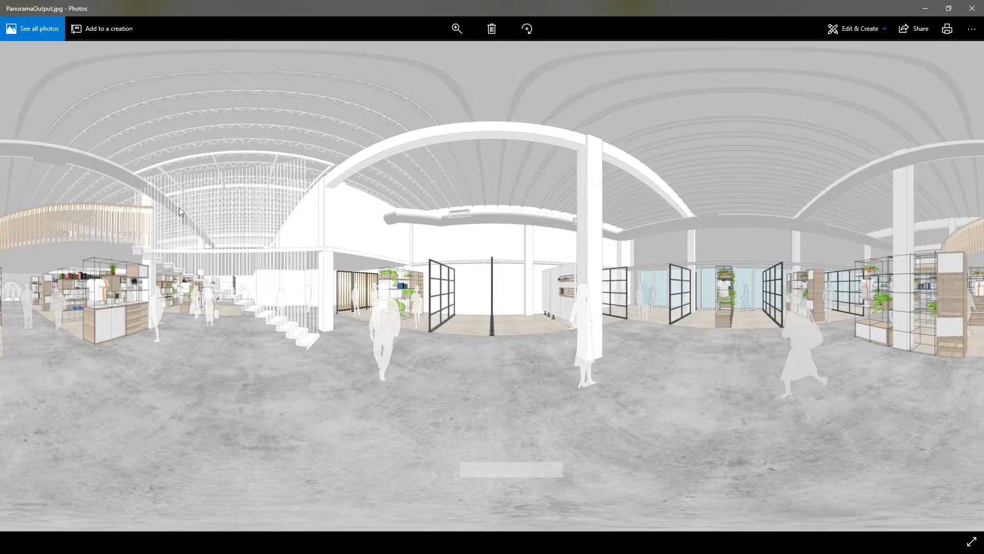
click(968, 5)
Rename PanoramaOutput.jpg in the first output folder as PanoramaOutput L.jpg
click(341, 231)
click(349, 133)
key(F2)
key(Right)
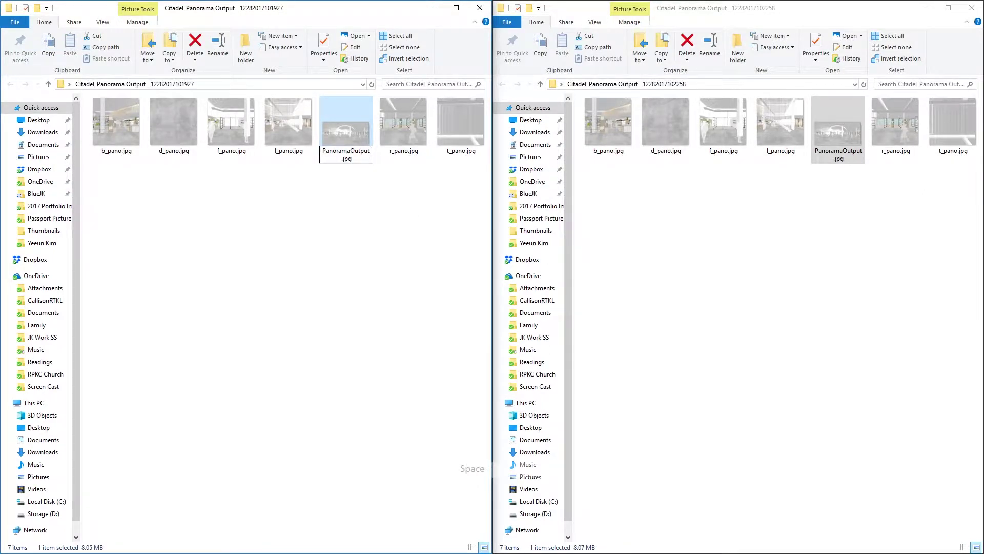
key(Return)
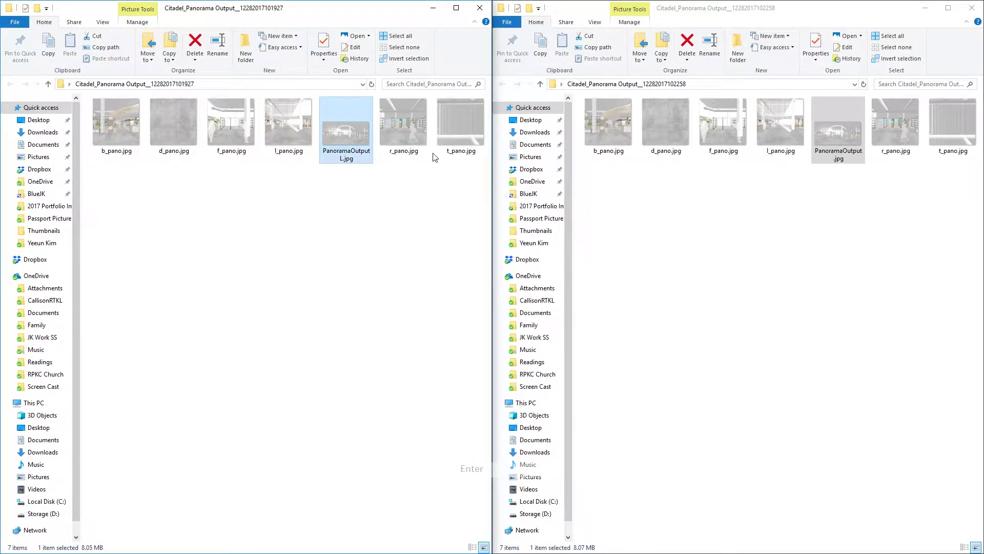
Rename PanoramaOutput.jpg in the second output folder as PanoramaOutput R.jpg
click(829, 121)
key(F2)
key(Right)
text(R)
key(Return)
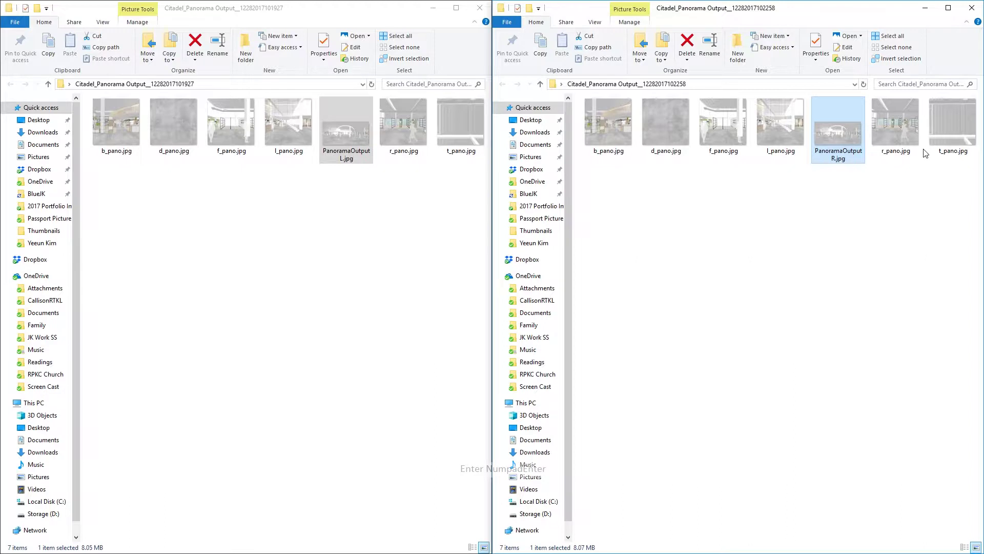
Copy PanoramaOutput L.jpg and PanoramaOutput R.jpg to the Desktop folder
drag(861, 243, 834, 132)
key(ctrl+c)
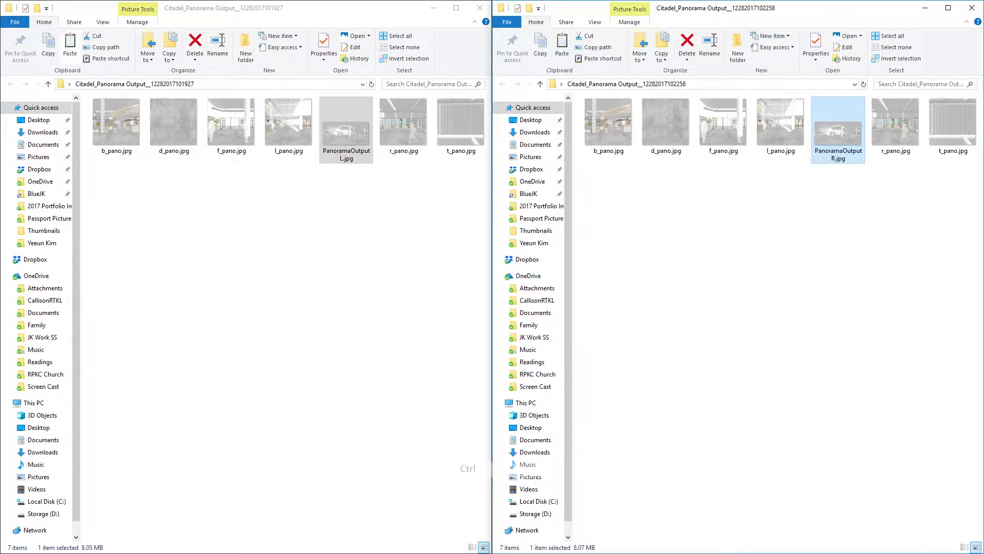
ctrl+click(336, 202)
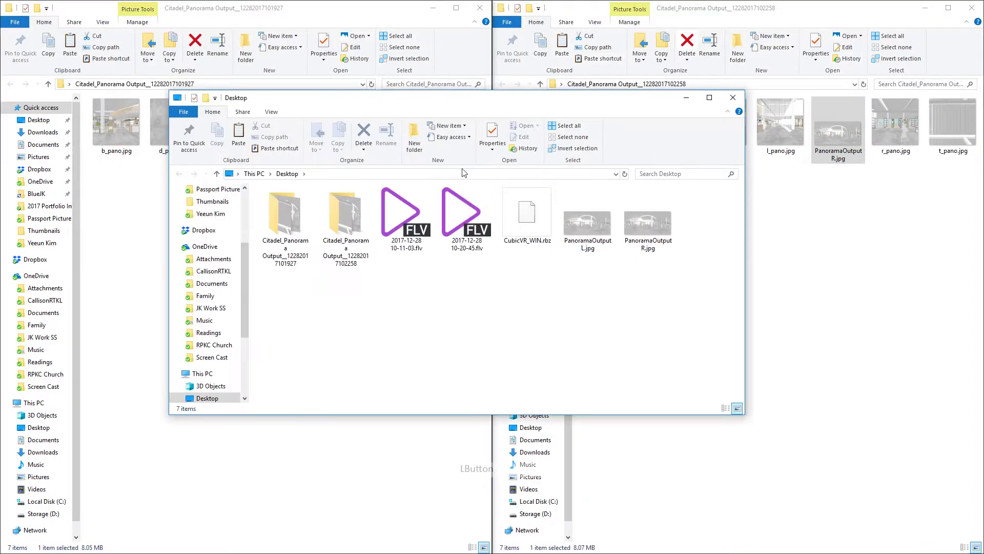
drag(671, 297, 582, 210)
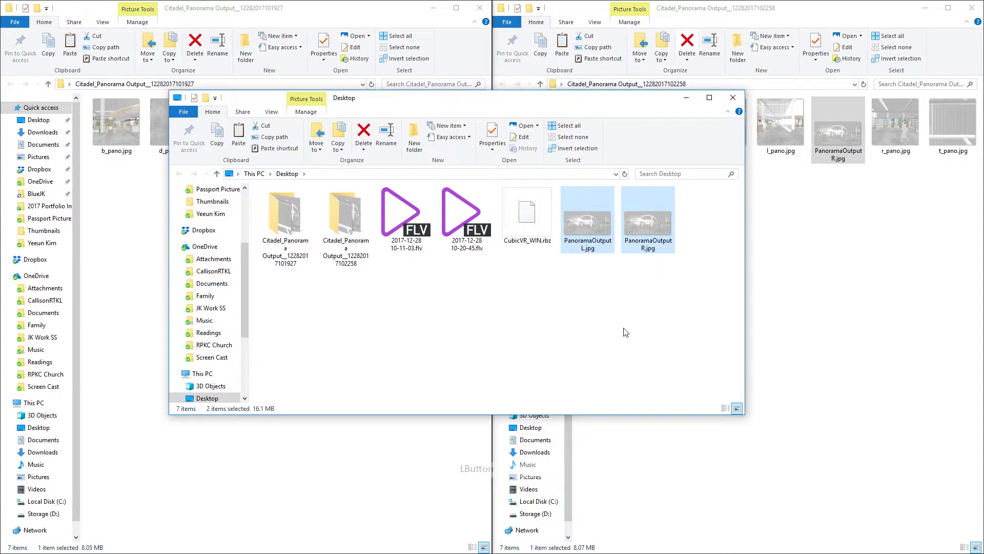
click(627, 329)
Compare the L and R panoramas from the Desktop by flipping between them in Photos
double_click(589, 225)
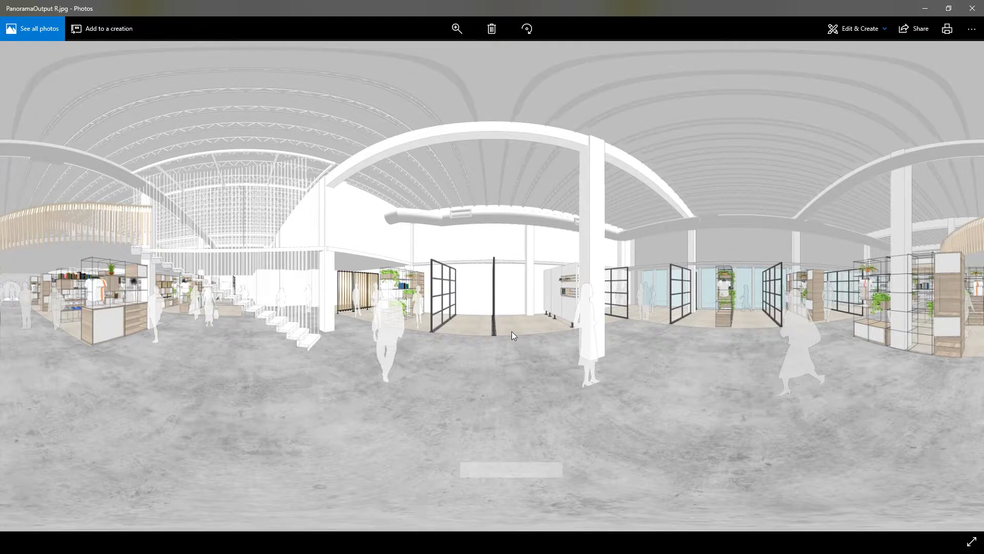
key(Right)
key(Right)
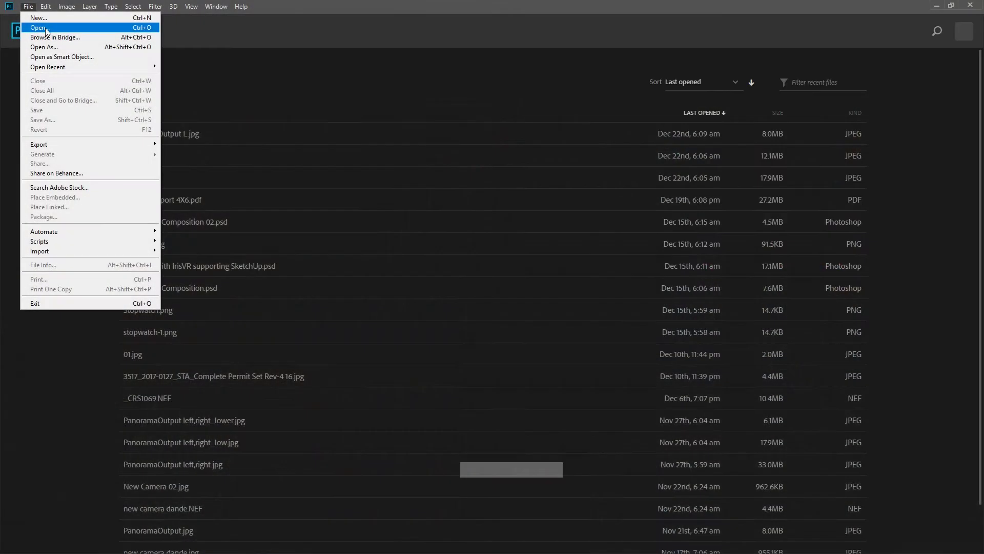
Switch to Photoshop and open PanoramaOutput L.jpg from the Desktop
click(21, 26)
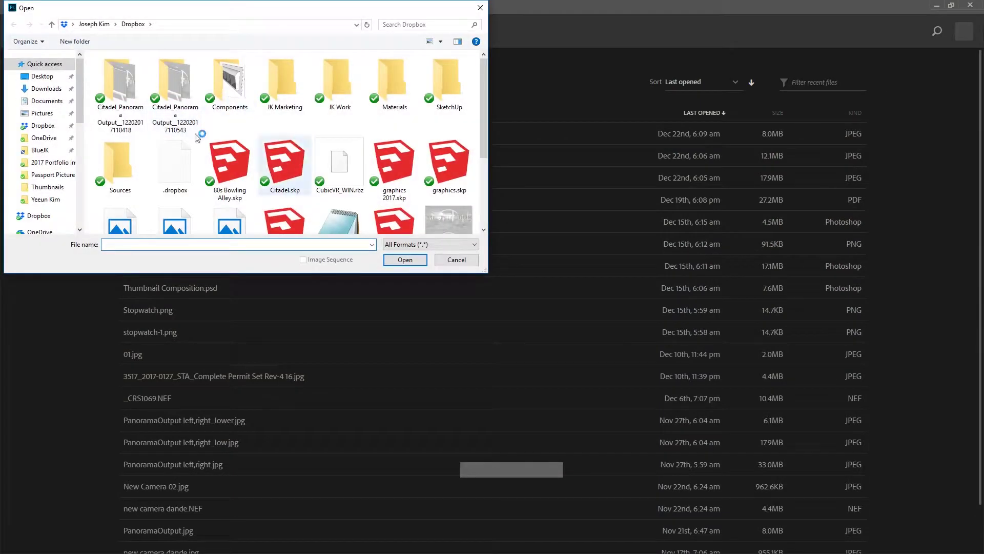
click(42, 76)
click(414, 87)
click(414, 260)
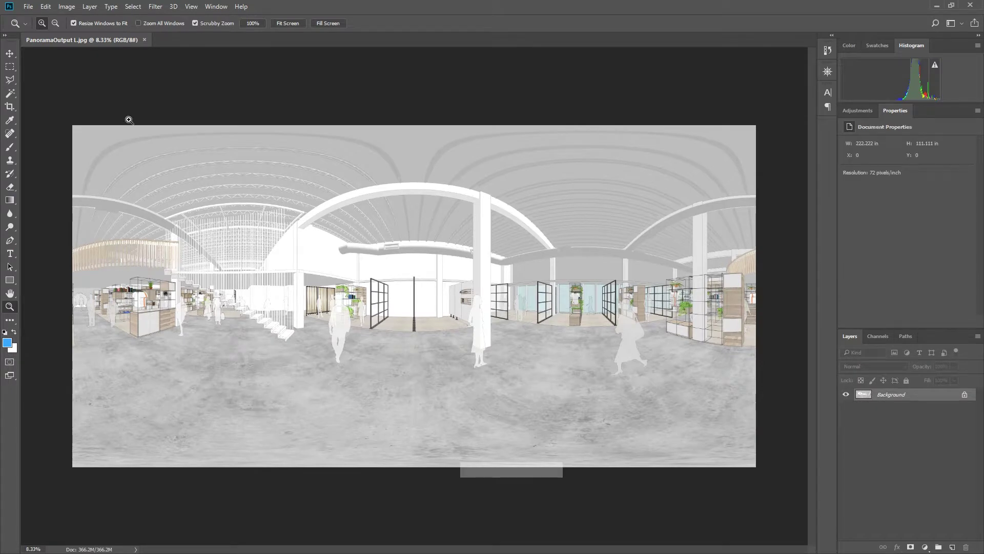
Extend the canvas downward from a top-centre anchor, with width at 100 percent and height at 200 percent
click(65, 8)
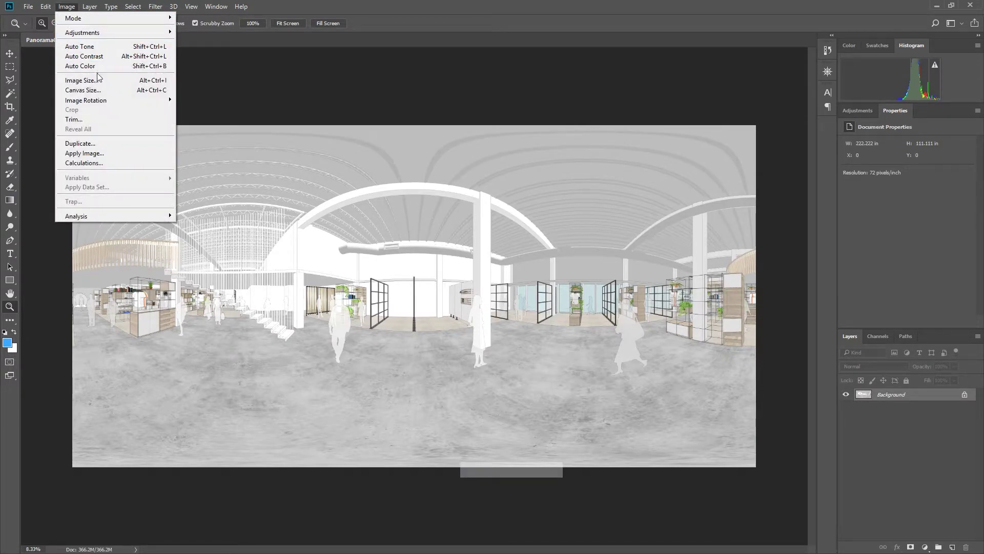
click(108, 91)
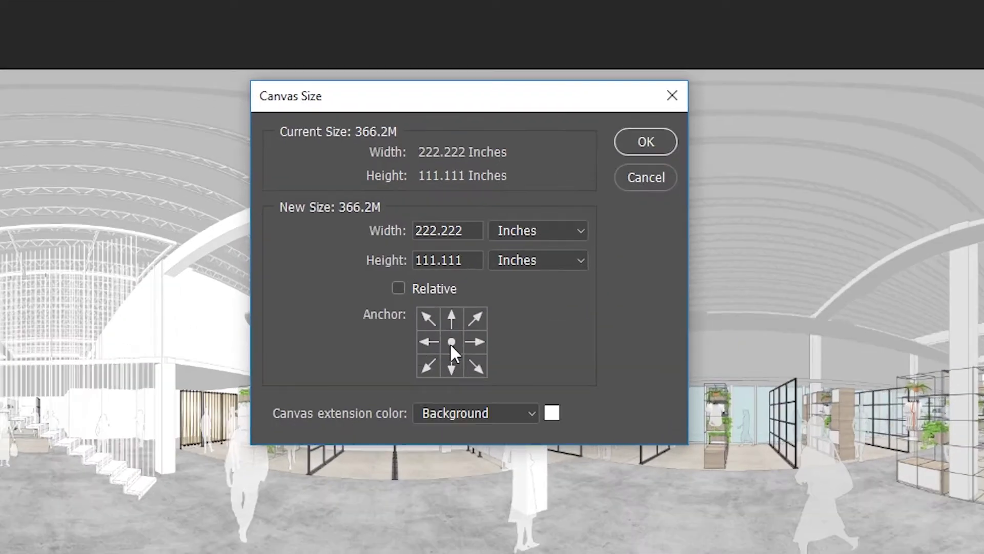
click(451, 318)
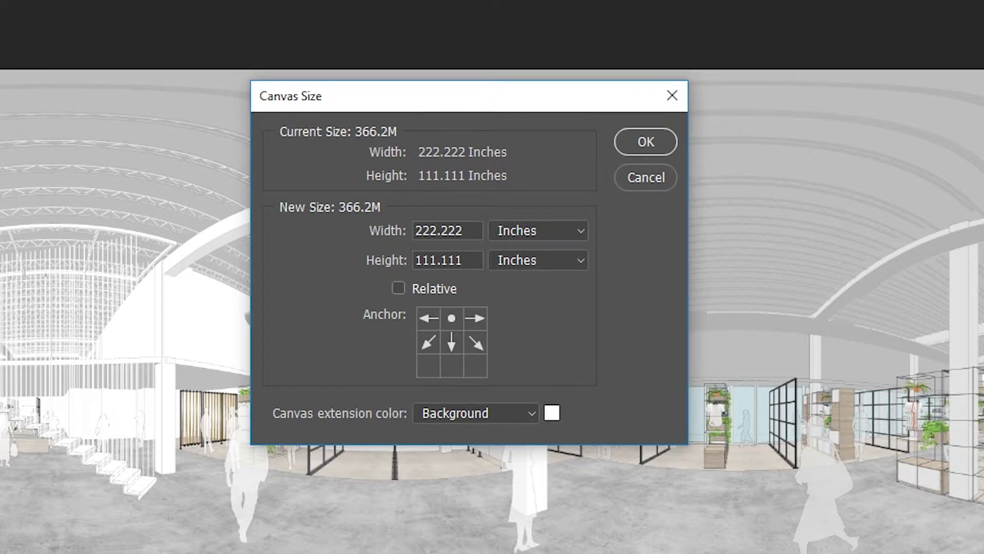
double_click(467, 232)
click(557, 231)
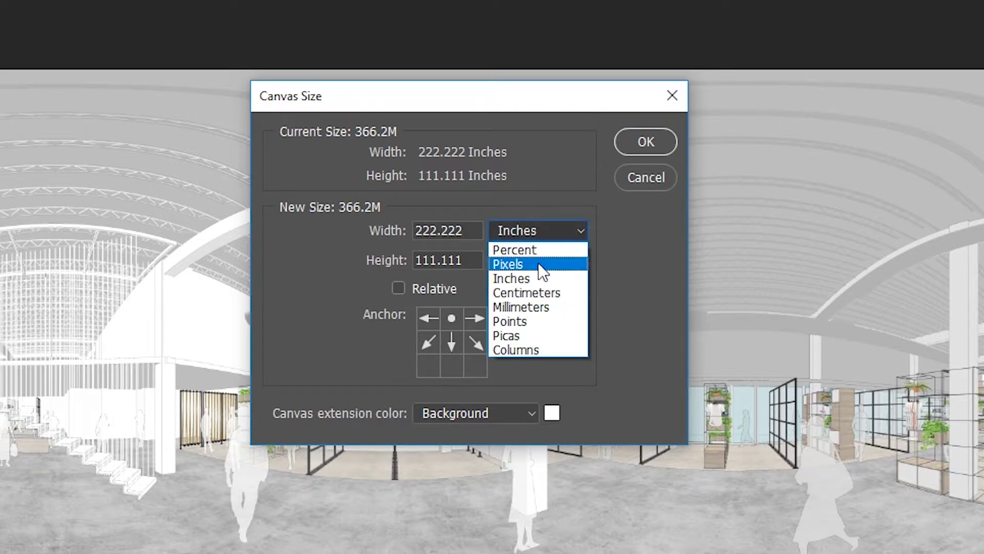
click(550, 251)
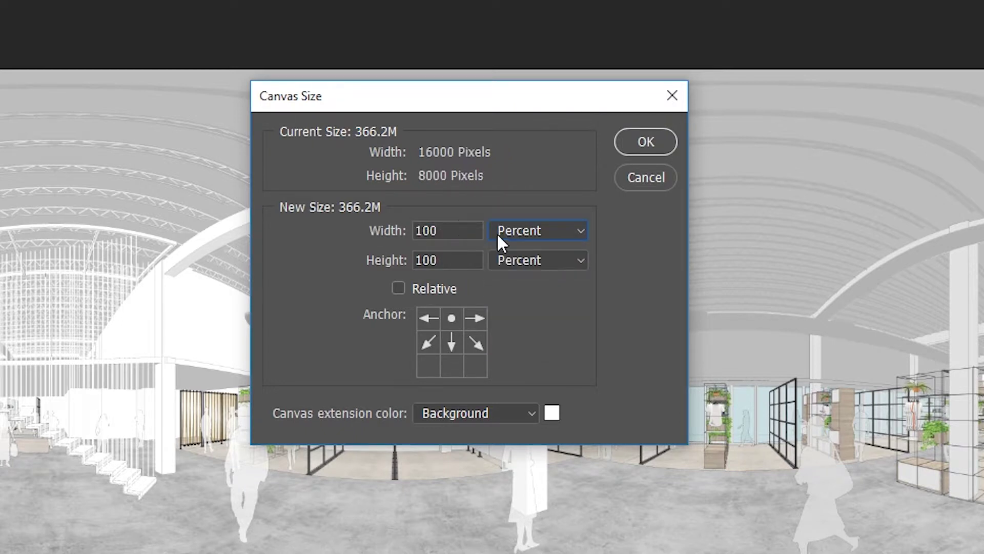
click(455, 258)
drag(455, 258, 328, 270)
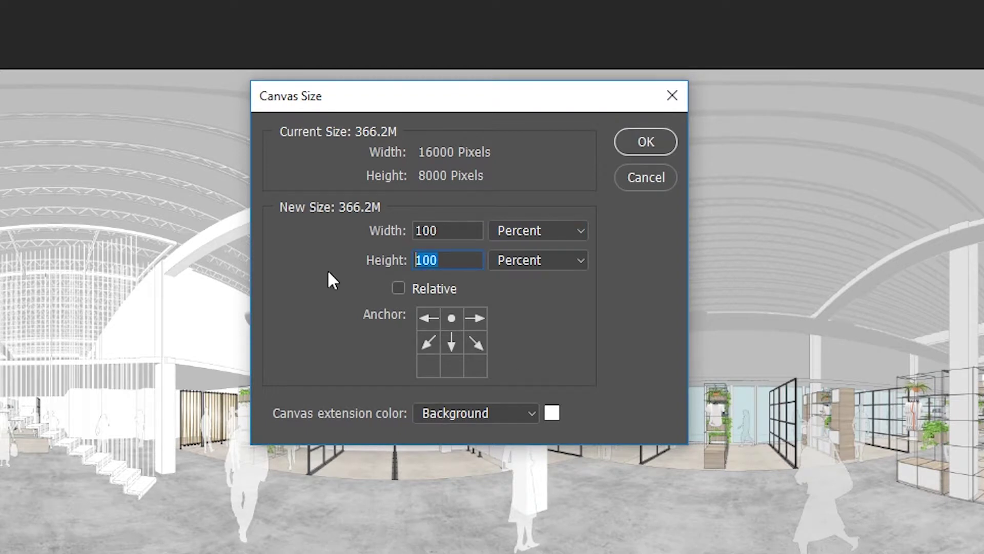
text(200)
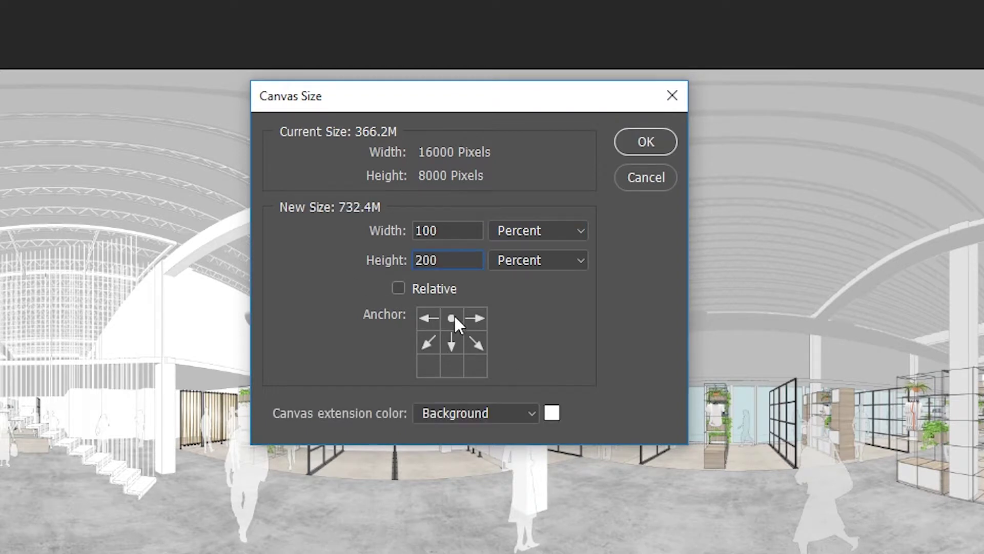
click(645, 143)
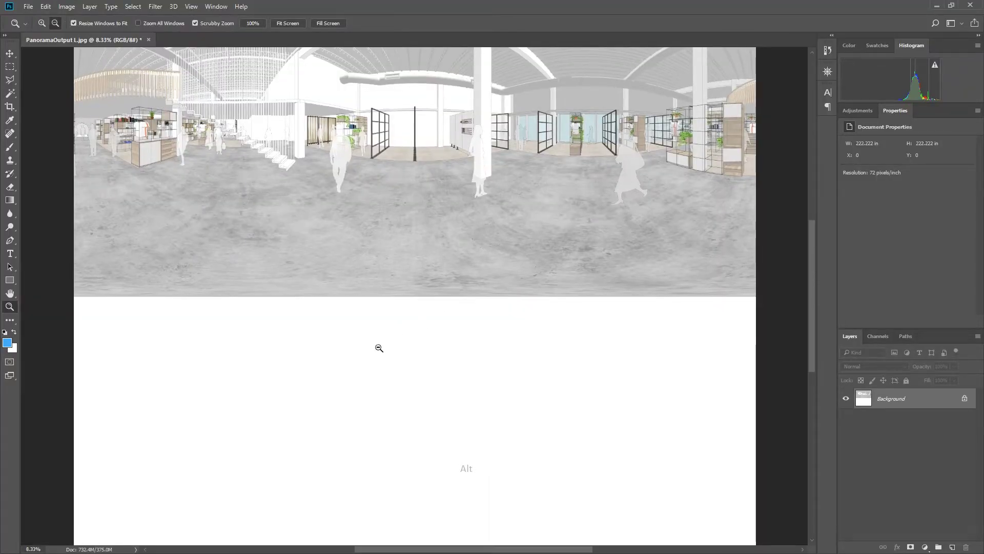
Place PanoramaOutput R.jpg from the Desktop into the document, filling the empty lower half beneath the left-eye panorama
alt+click(379, 343)
alt+click(379, 343)
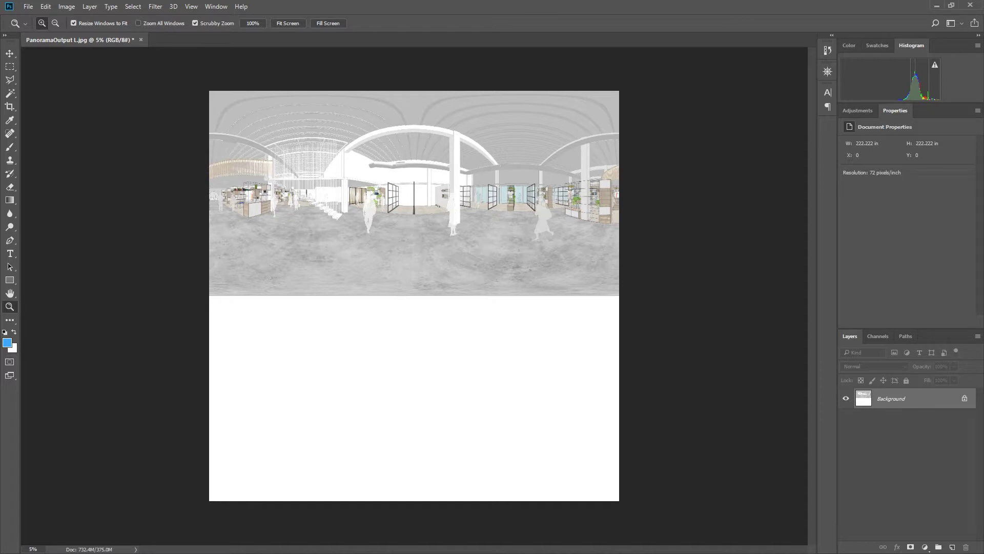
drag(1, 289, 479, 387)
drag(562, 351, 503, 362)
key(z)
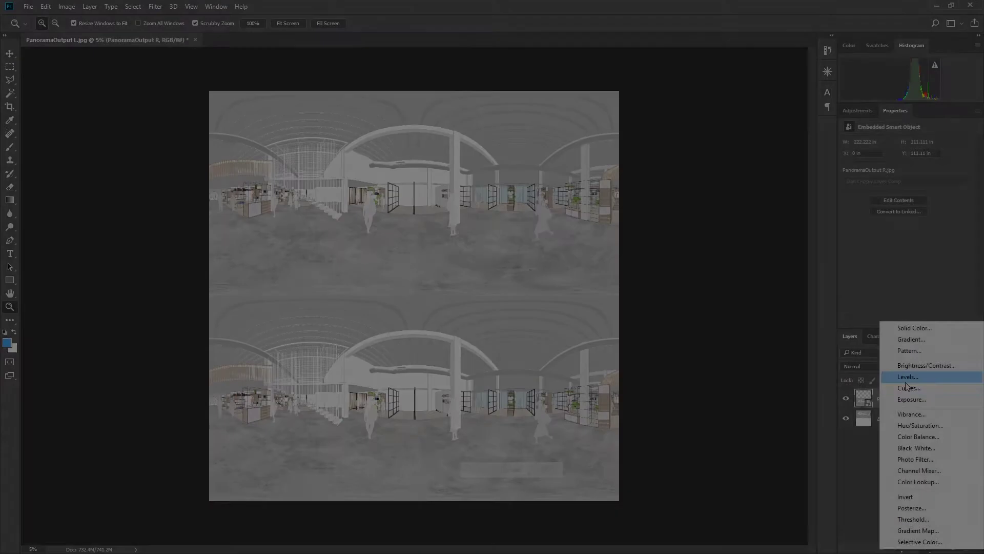
Add a Levels adjustment layer above both panoramas with the shadow input at 48 and check the result
click(900, 376)
drag(857, 216, 879, 216)
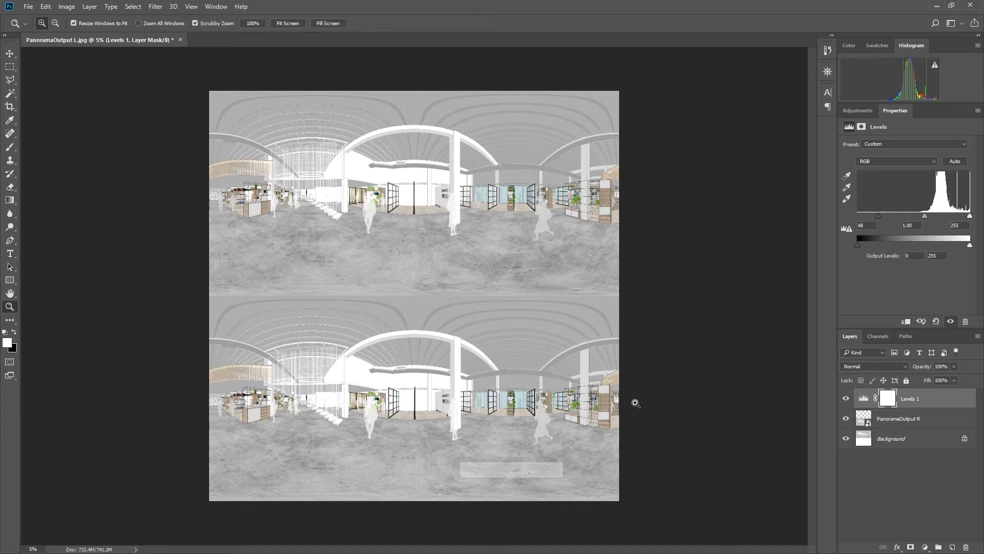
drag(367, 198, 396, 200)
alt+click(387, 253)
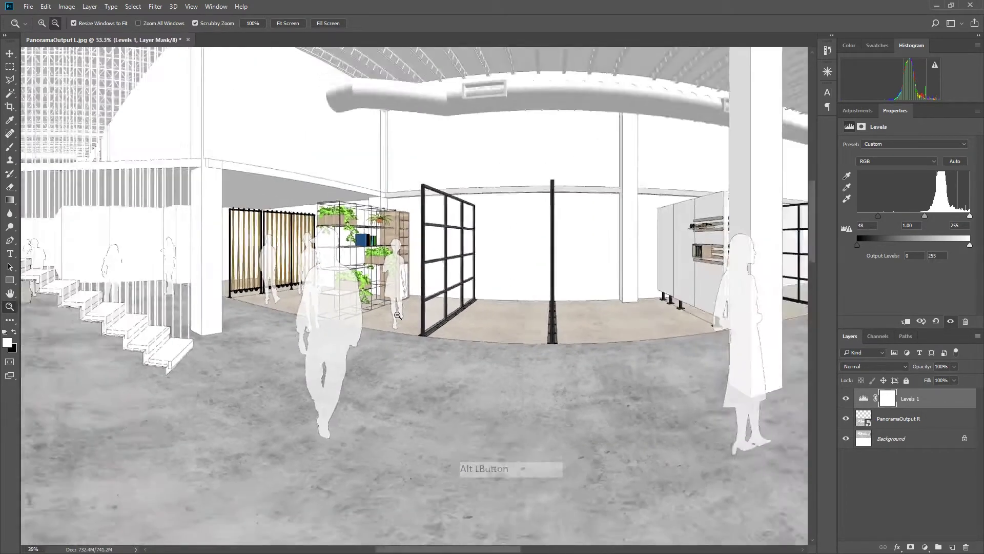
alt+drag(397, 315, 419, 251)
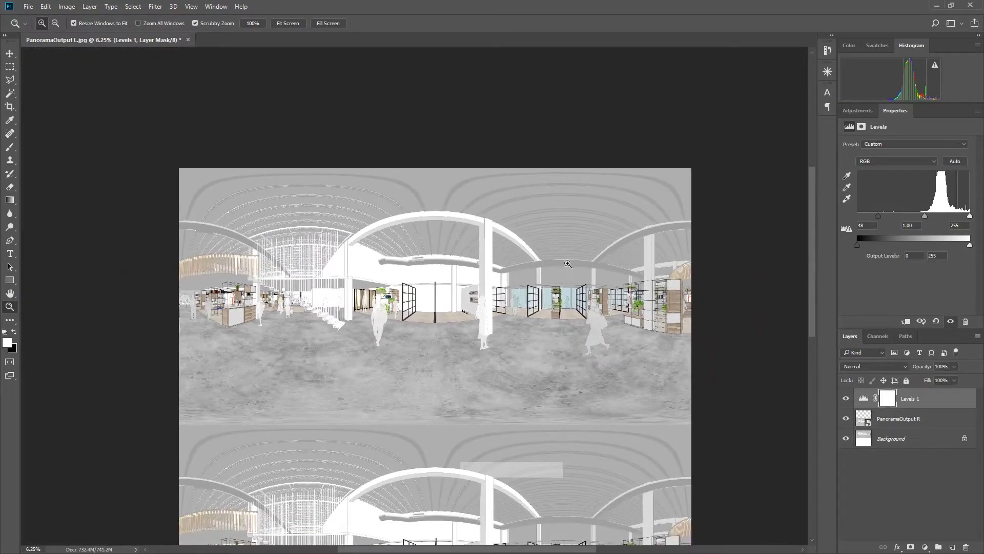
scroll(567, 264, down, 5)
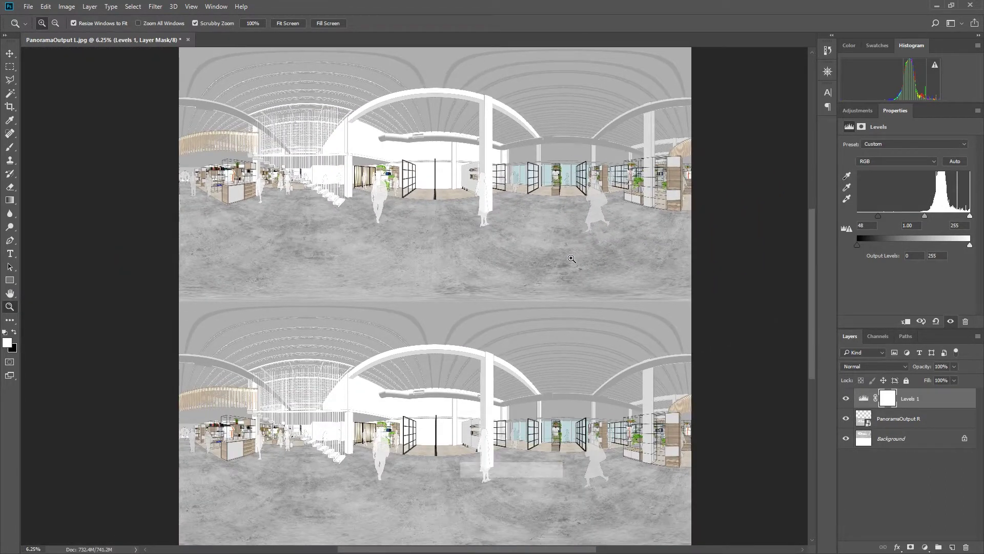
scroll(571, 259, down, 1)
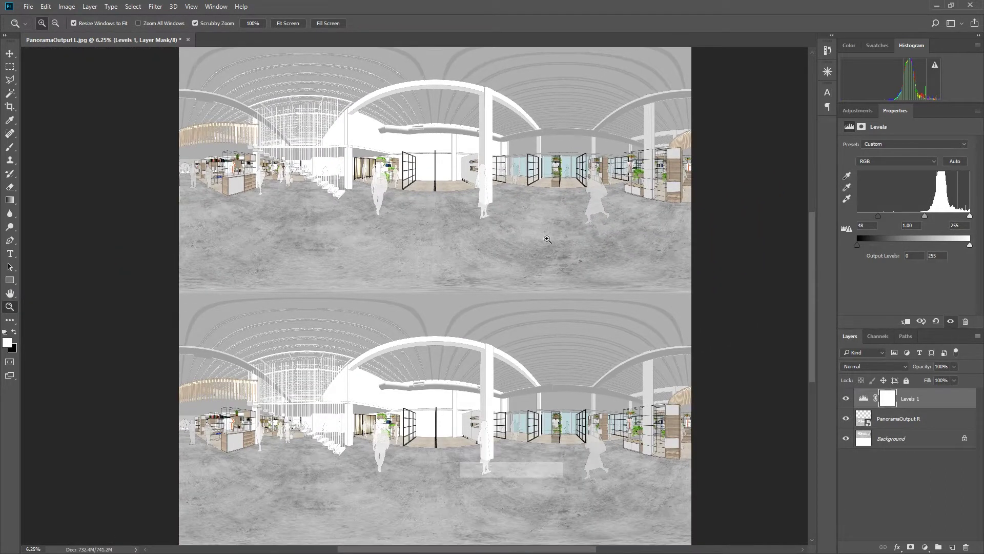
Resample the stacked image to 4000 × 4000 pixels
click(28, 7)
click(67, 7)
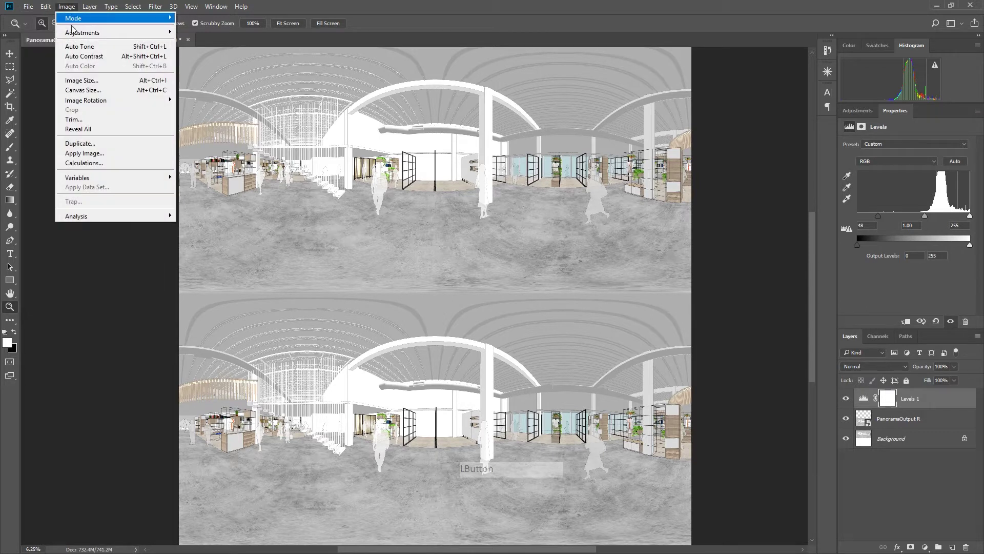
click(95, 80)
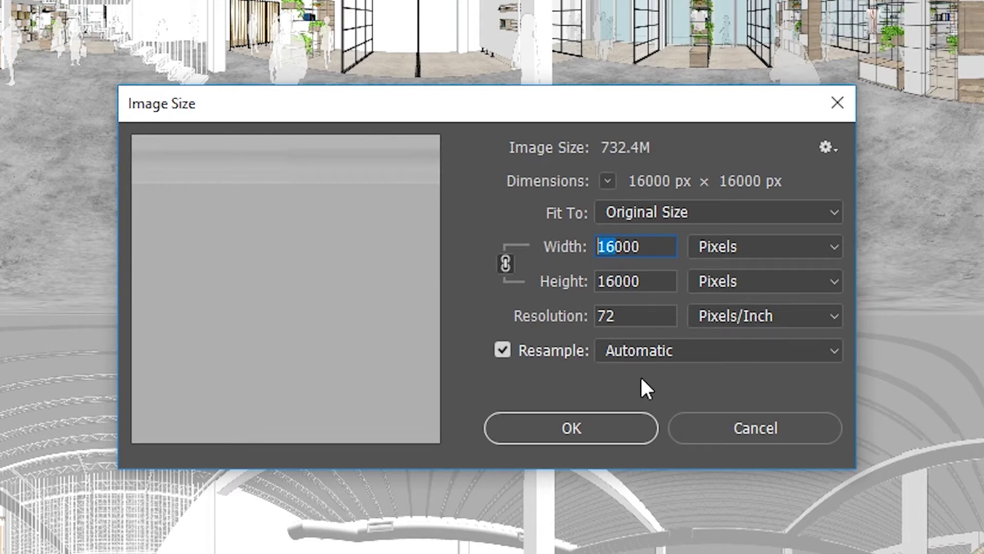
text(4)
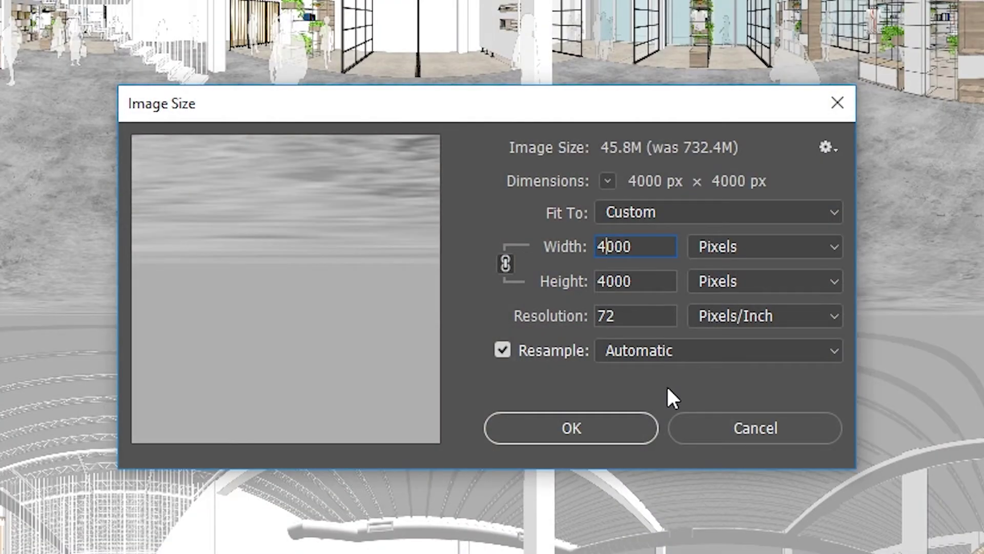
click(605, 433)
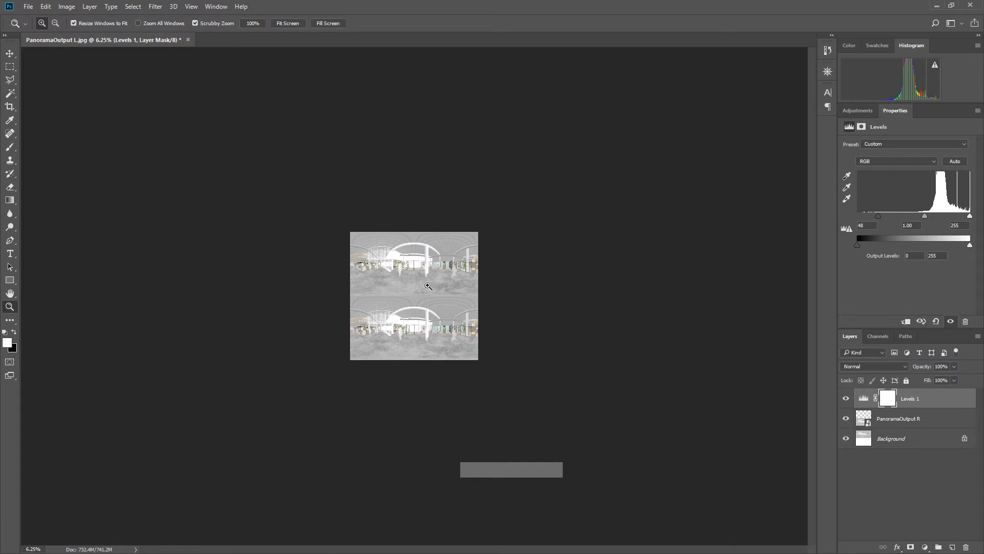
Examine the resized panorama's detail up close around the plant shelving and the black-framed partition
click(428, 285)
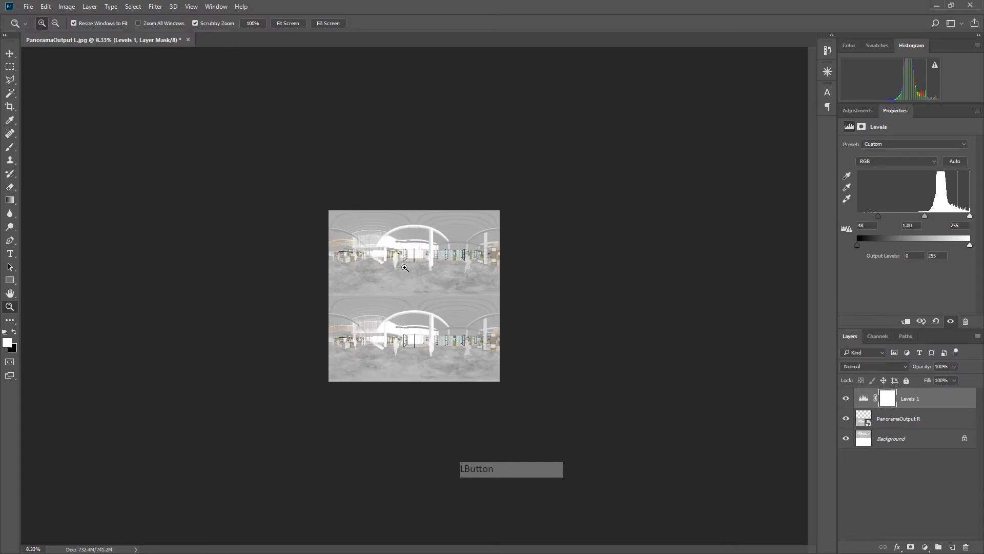
click(426, 262)
click(424, 236)
click(422, 211)
click(419, 205)
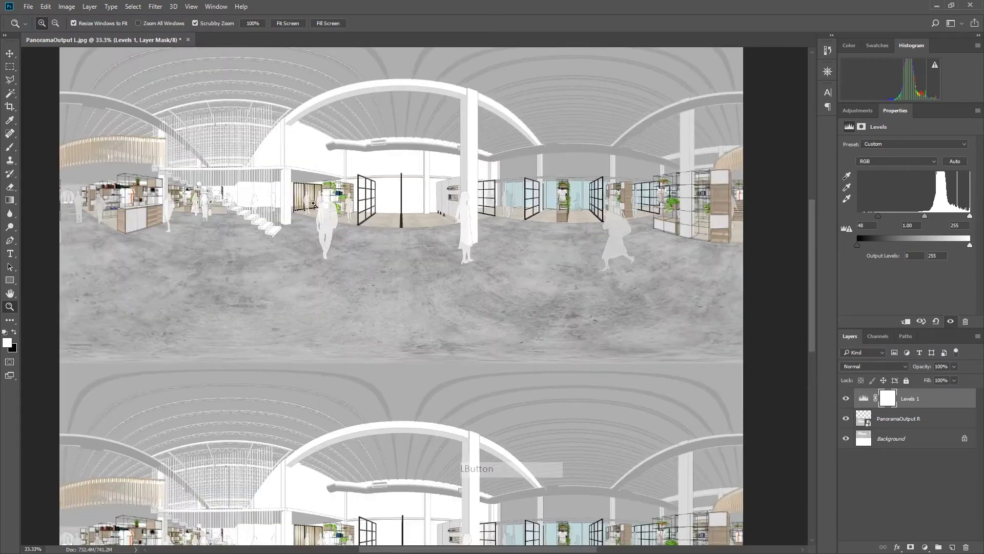
click(400, 201)
click(372, 198)
click(330, 192)
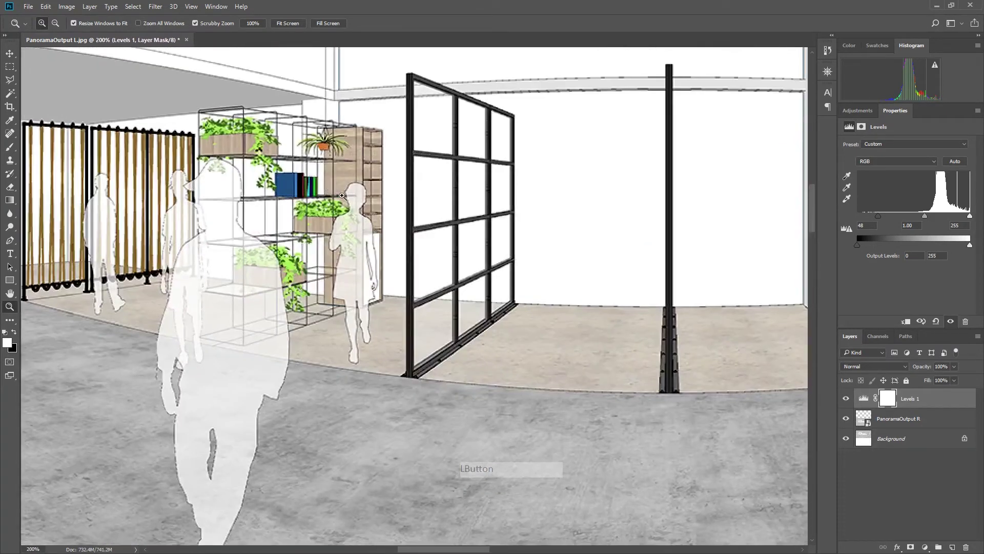
alt+click(435, 264)
alt+click(410, 266)
alt+click(382, 268)
alt+click(354, 270)
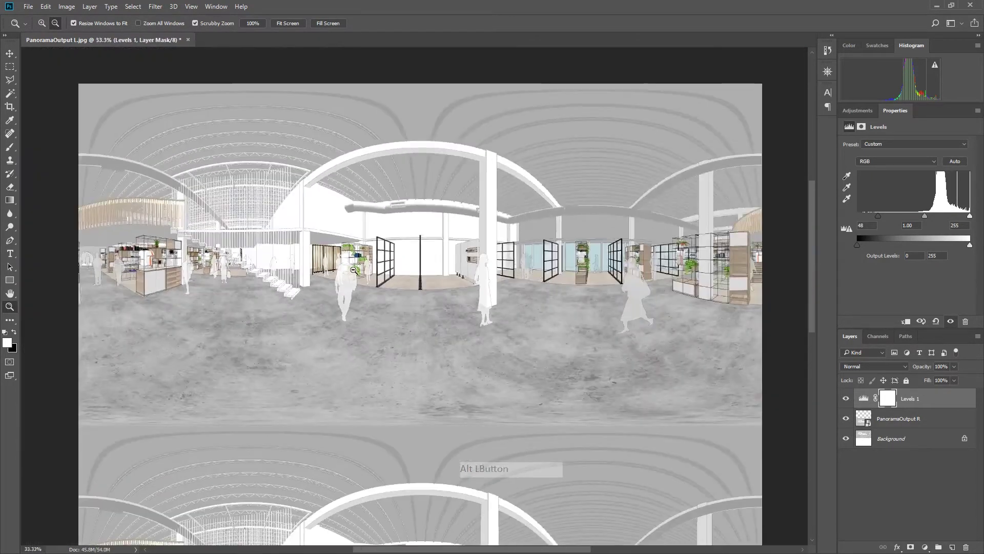
alt+click(354, 270)
alt+click(354, 270)
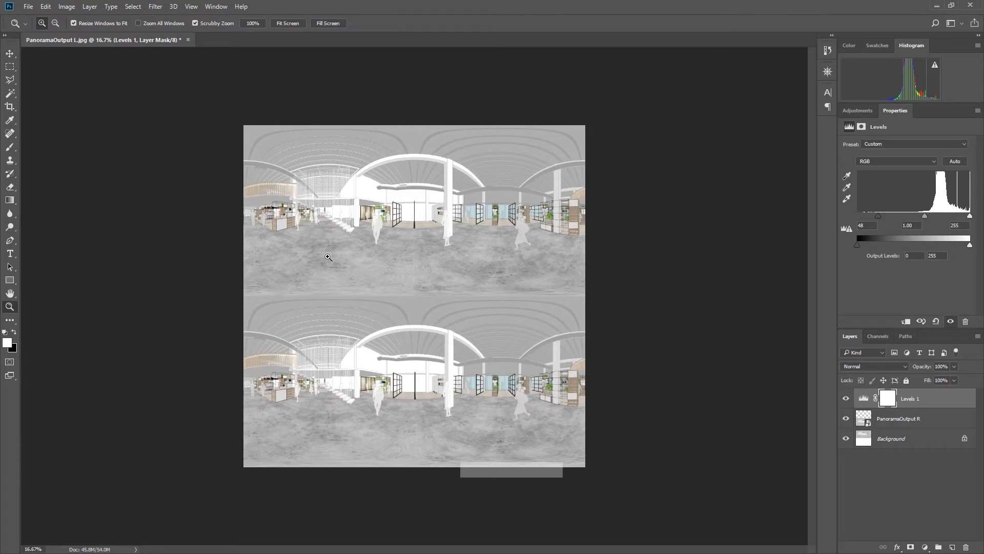
Save the stacked image to the Desktop as a JPEG named VR Image 0, at quality 12 with Baseline Optimized format
click(28, 6)
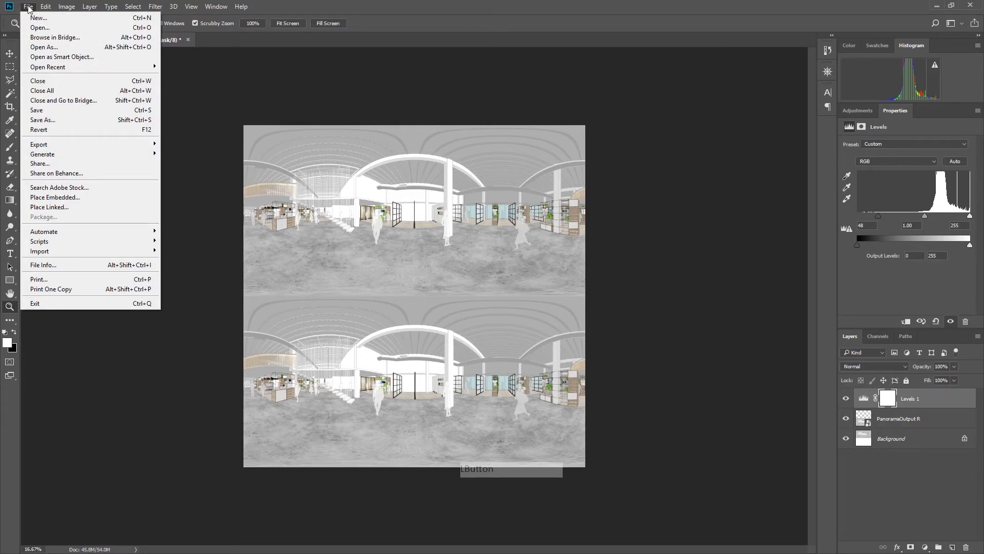
click(67, 119)
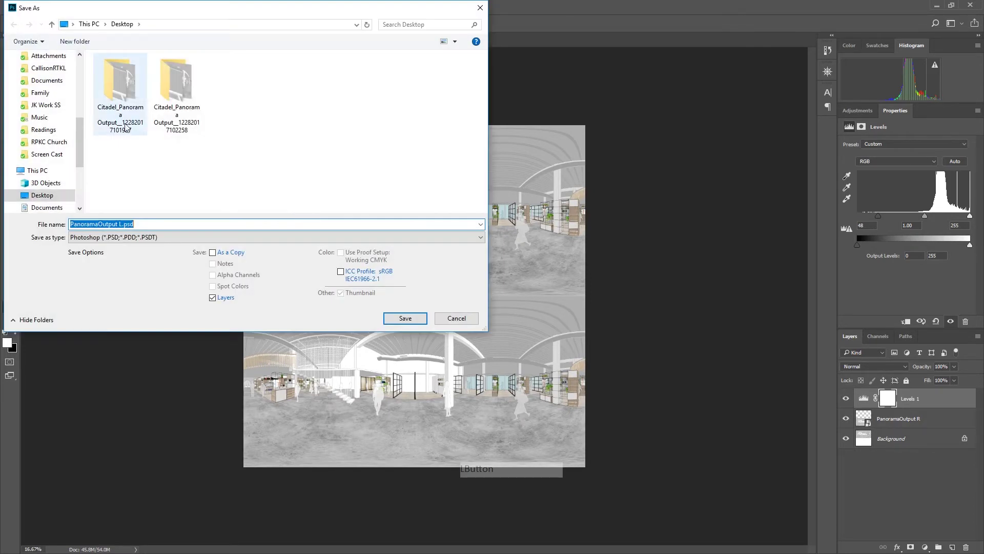
drag(80, 162, 74, 73)
click(73, 75)
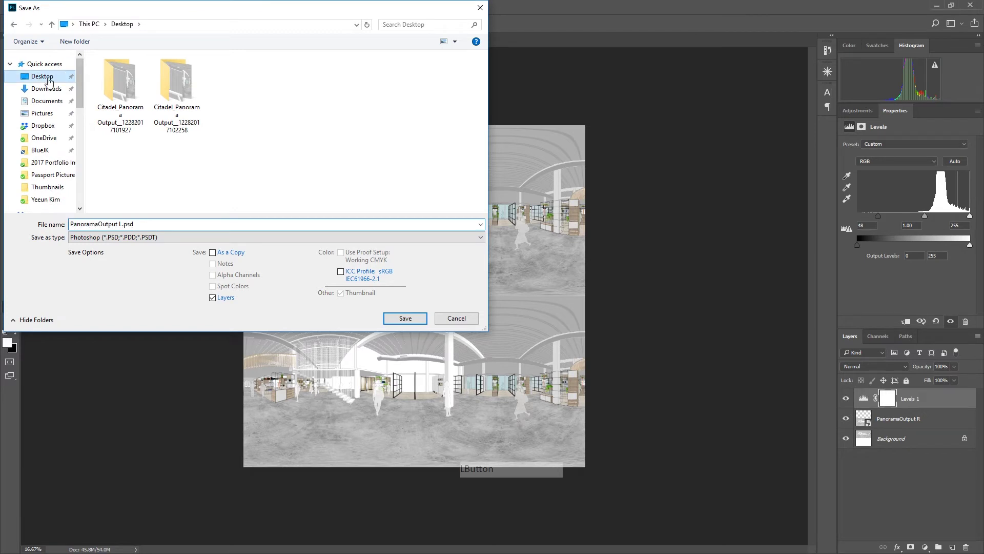
click(160, 239)
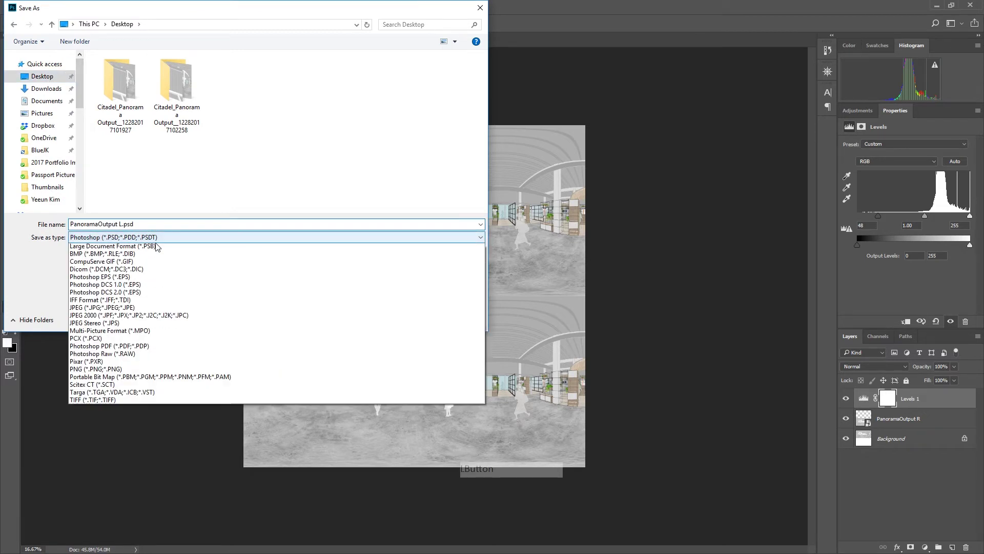
click(135, 314)
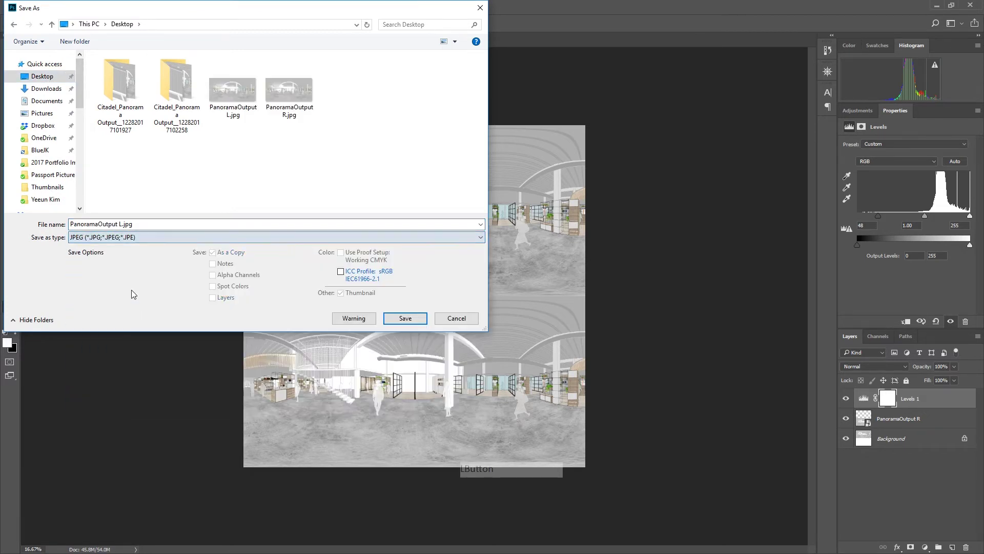
click(154, 225)
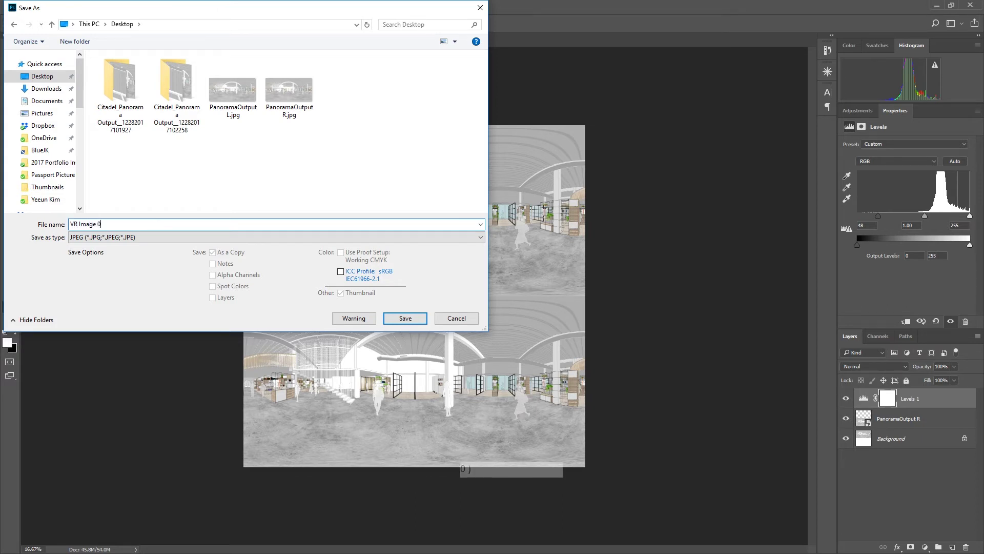
key(Return)
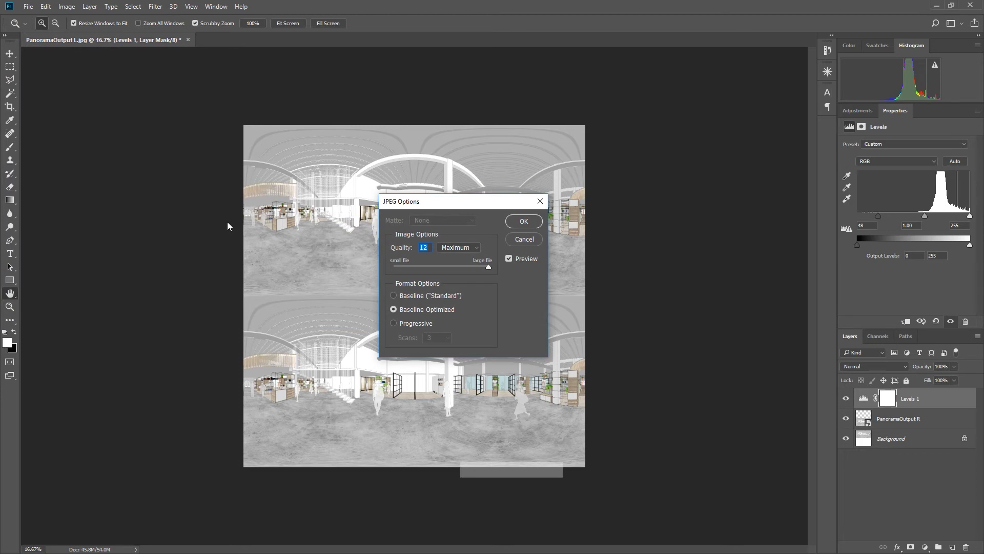
click(524, 222)
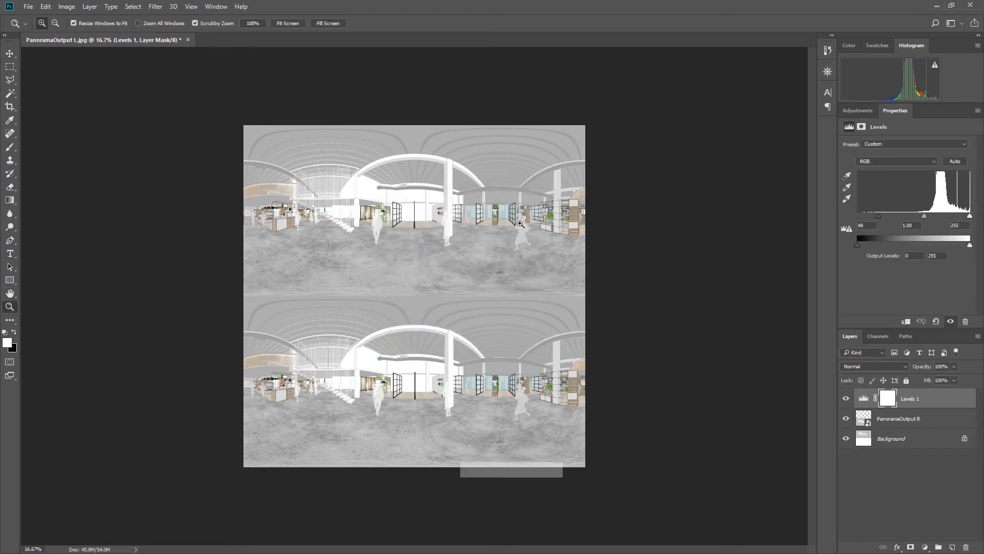